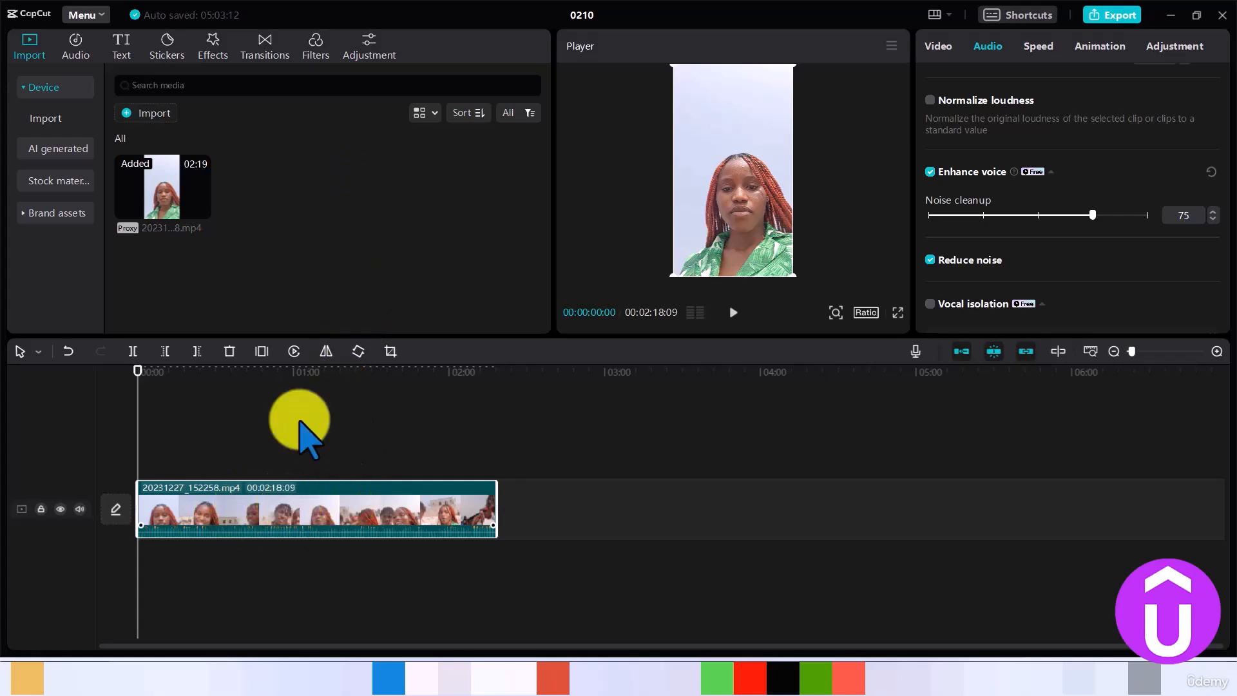
# Generate auto captions for the video clip with English as the spoken language.
pyautogui.click(123, 47)
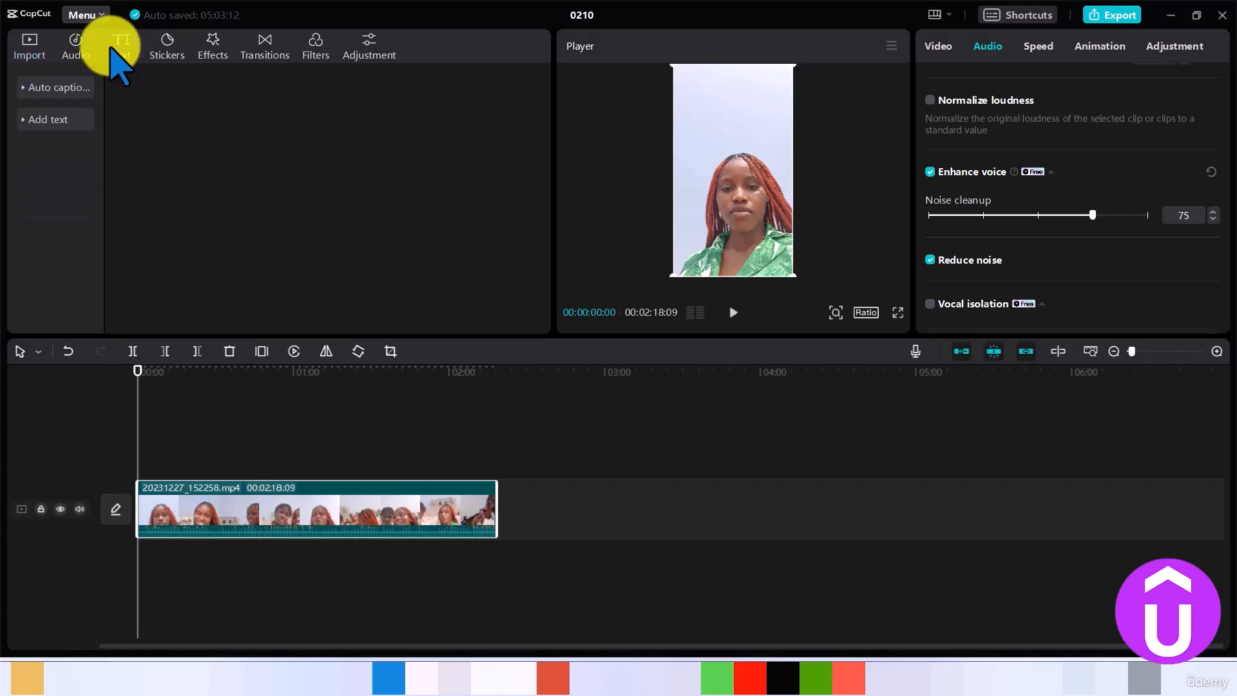
pyautogui.click(31, 88)
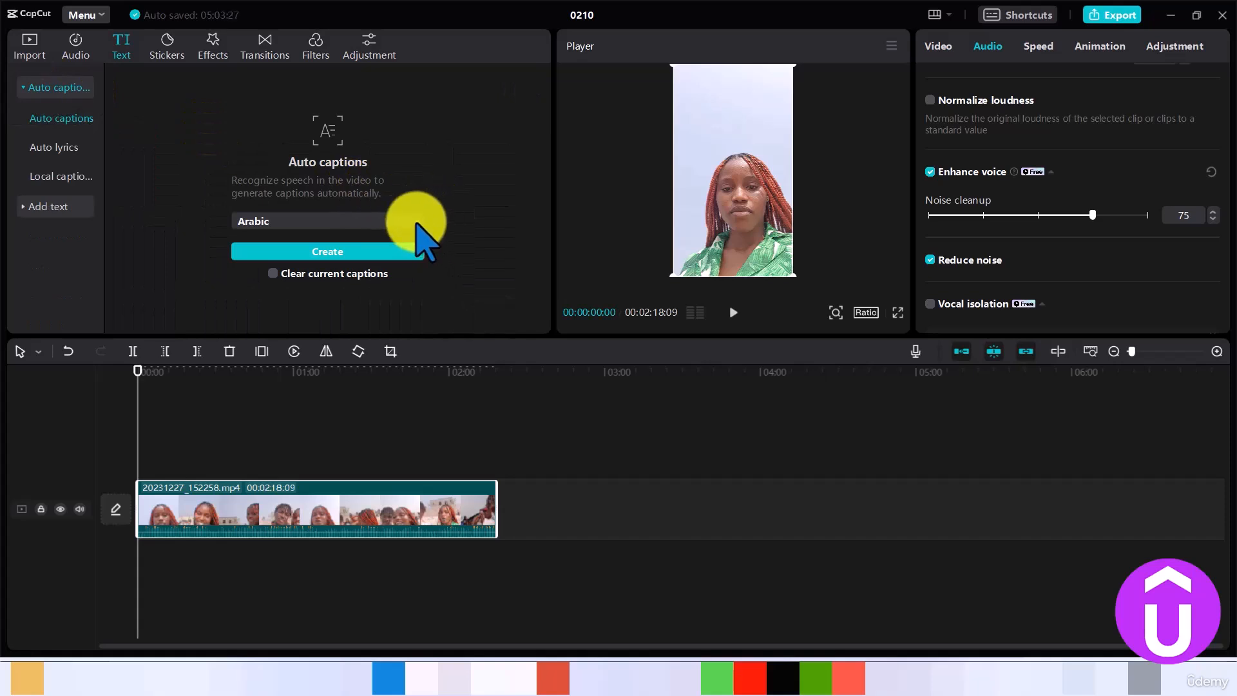
pyautogui.click(416, 224)
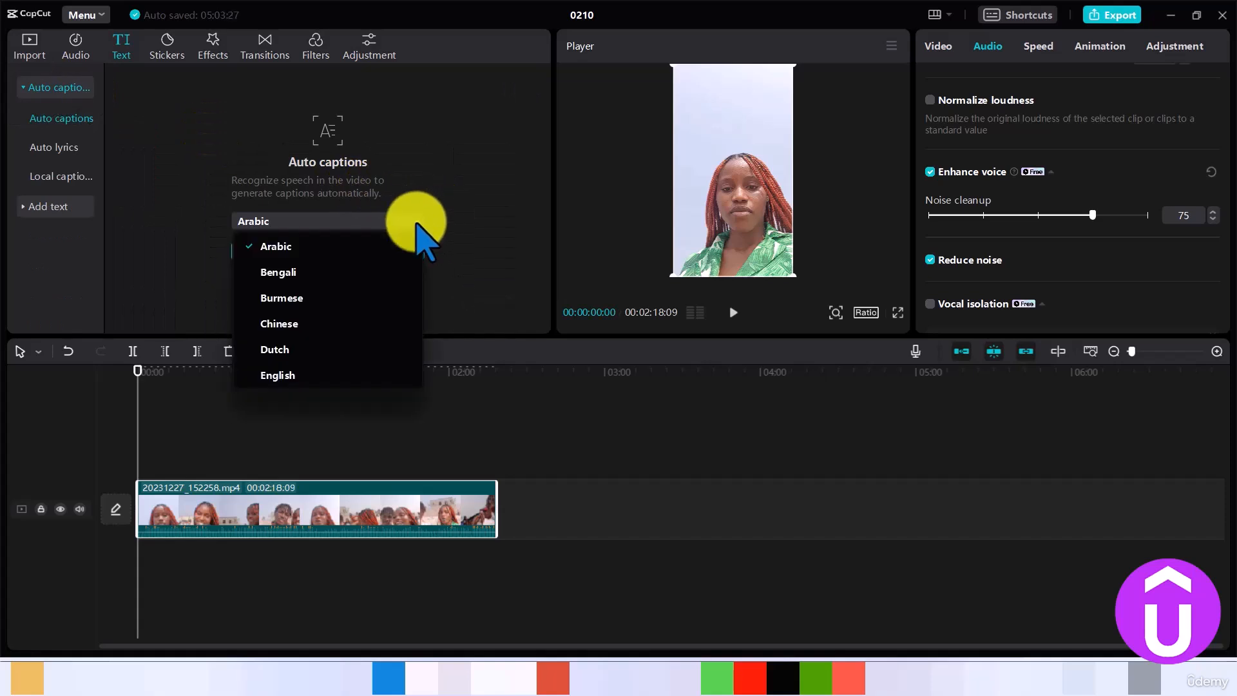
pyautogui.click(277, 374)
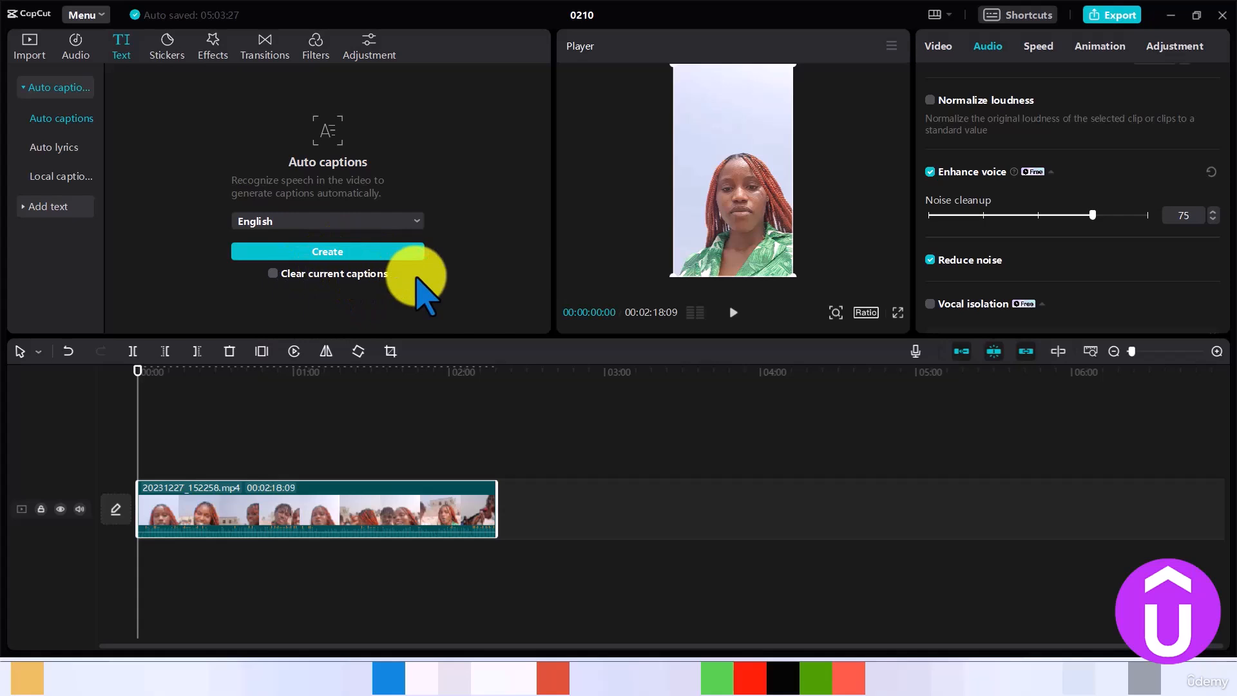
pyautogui.click(330, 254)
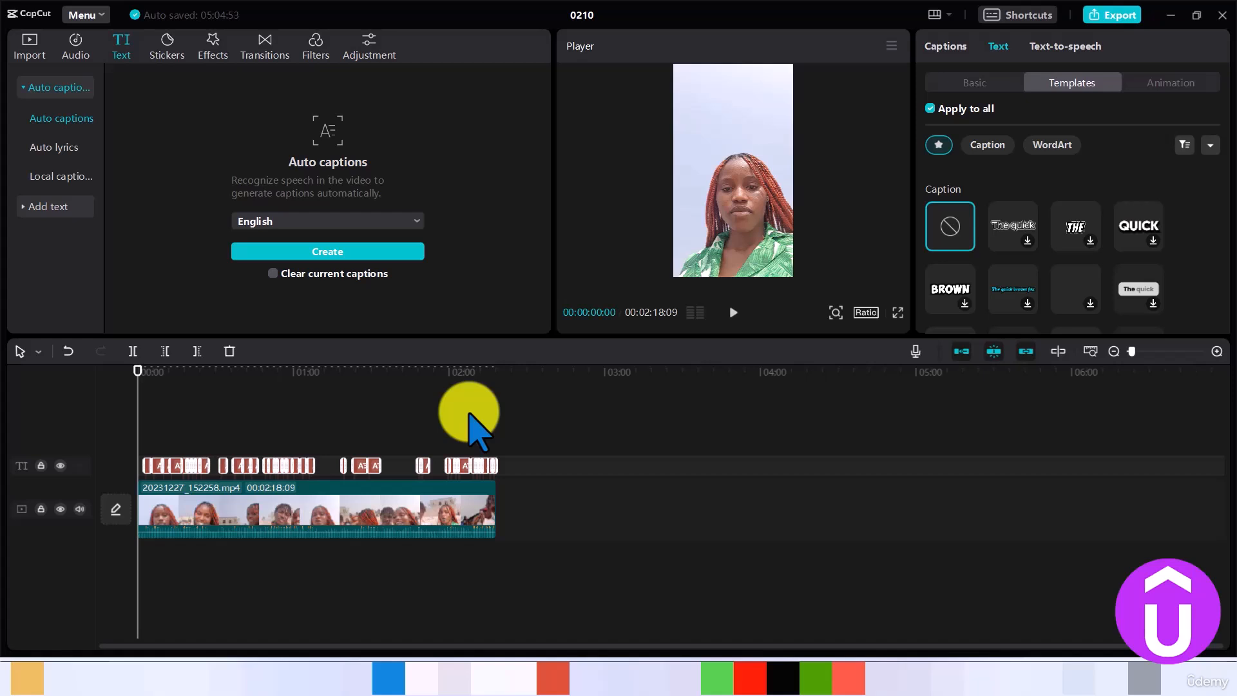
# Play the opening seconds to preview the generated captions, returning the playhead to about 3 seconds.
pyautogui.press('space')
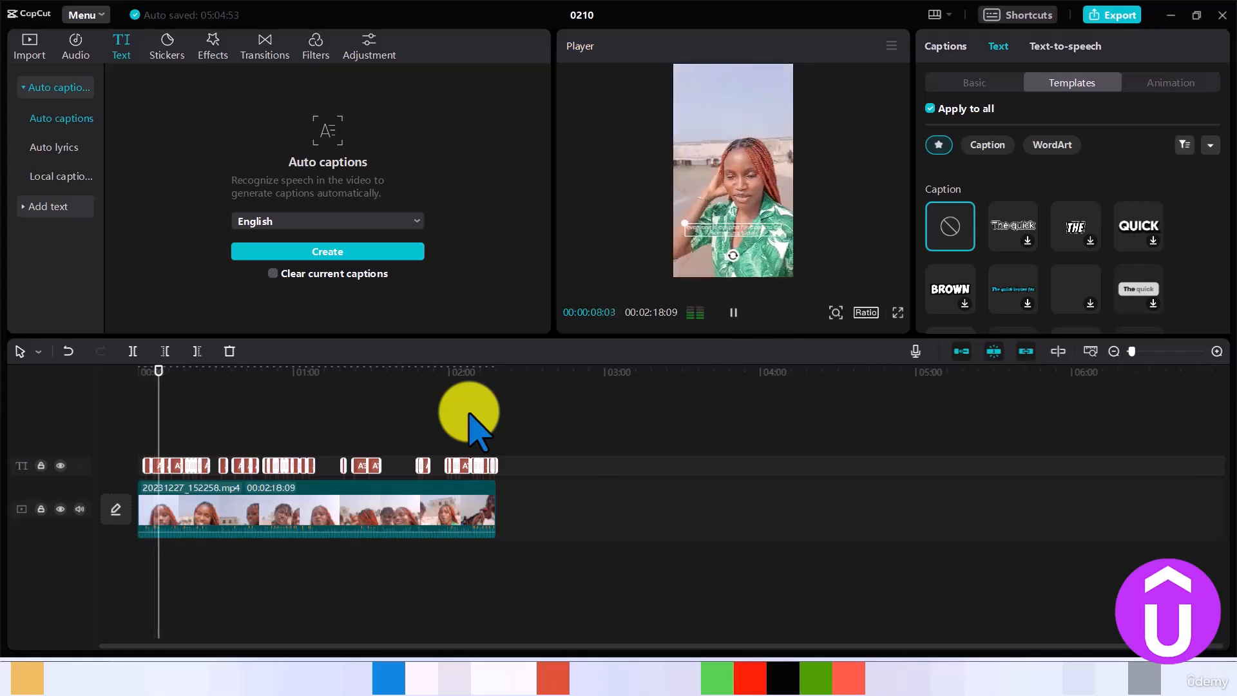
pyautogui.press('space')
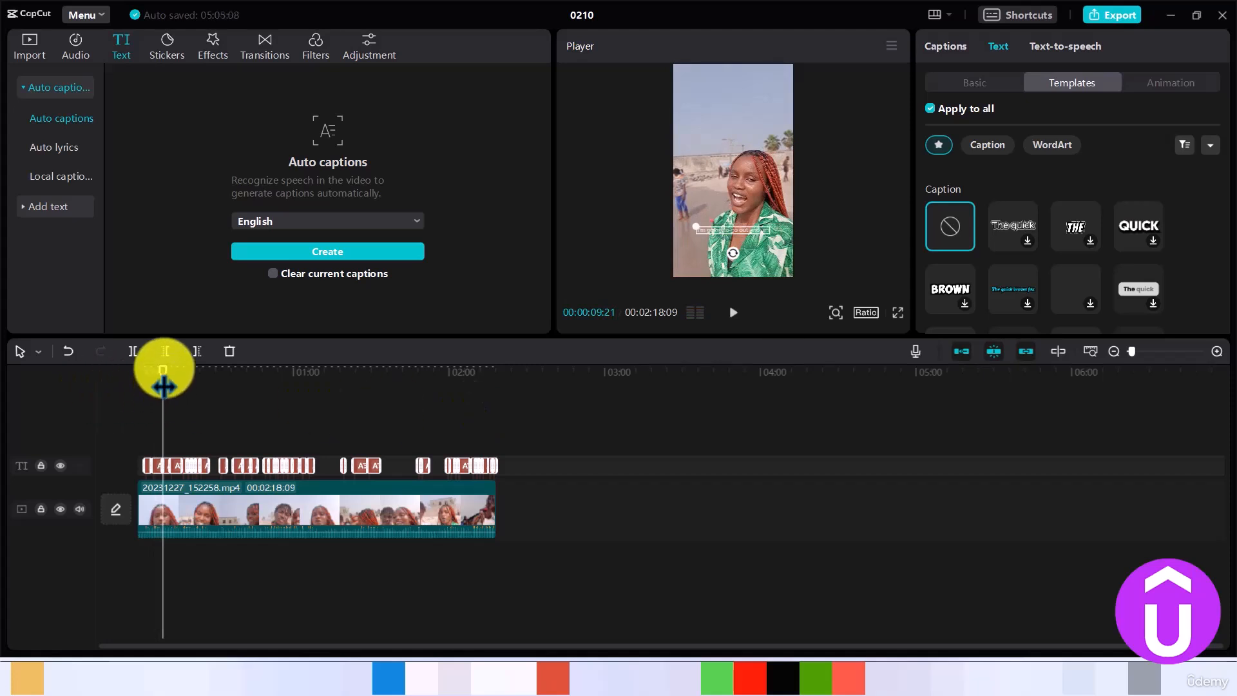
pyautogui.moveTo(163, 369); pyautogui.dragTo(144, 367)
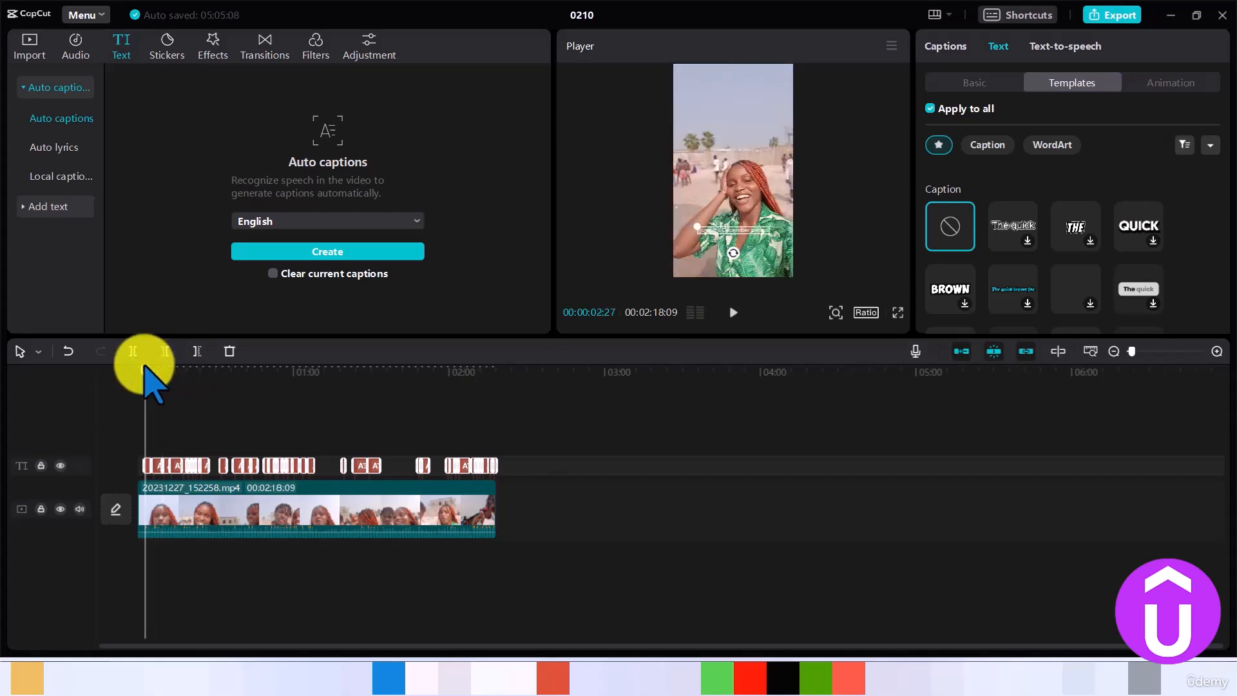
# Set the font size of all captions to 15.
pyautogui.click(973, 83)
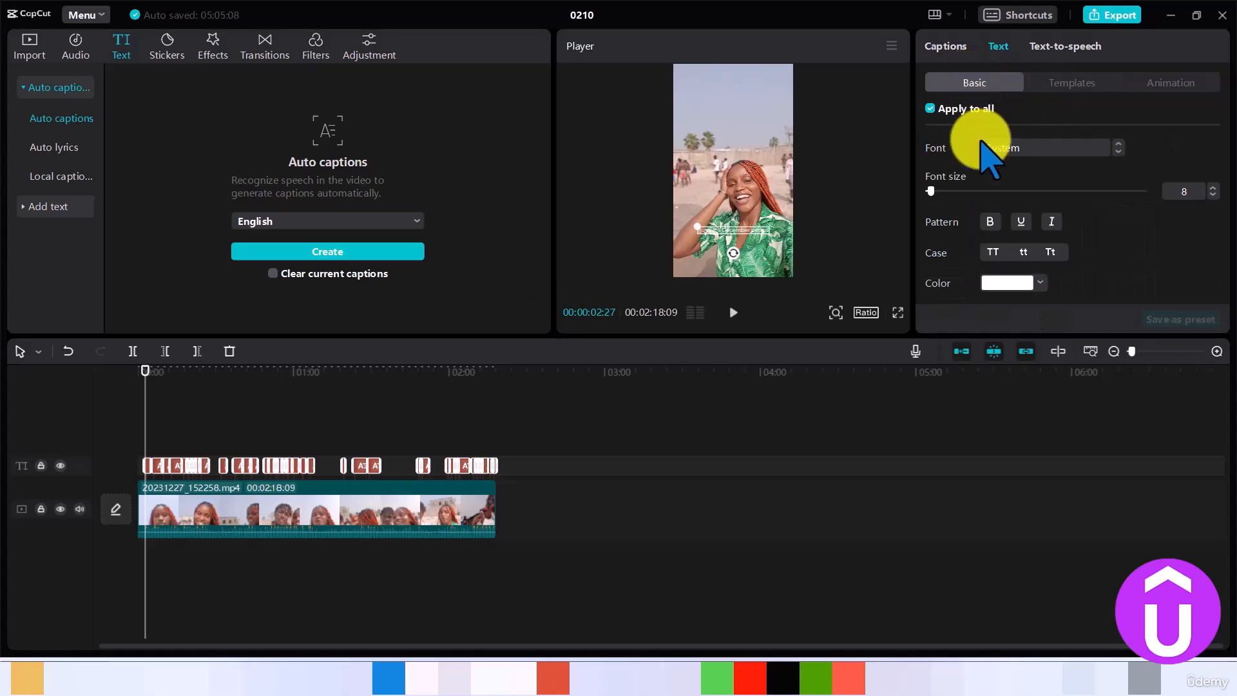
pyautogui.moveTo(932, 192)
pyautogui.mouseDown()
pyautogui.moveTo(961, 192)
pyautogui.moveTo(940, 192)
pyautogui.mouseUp()
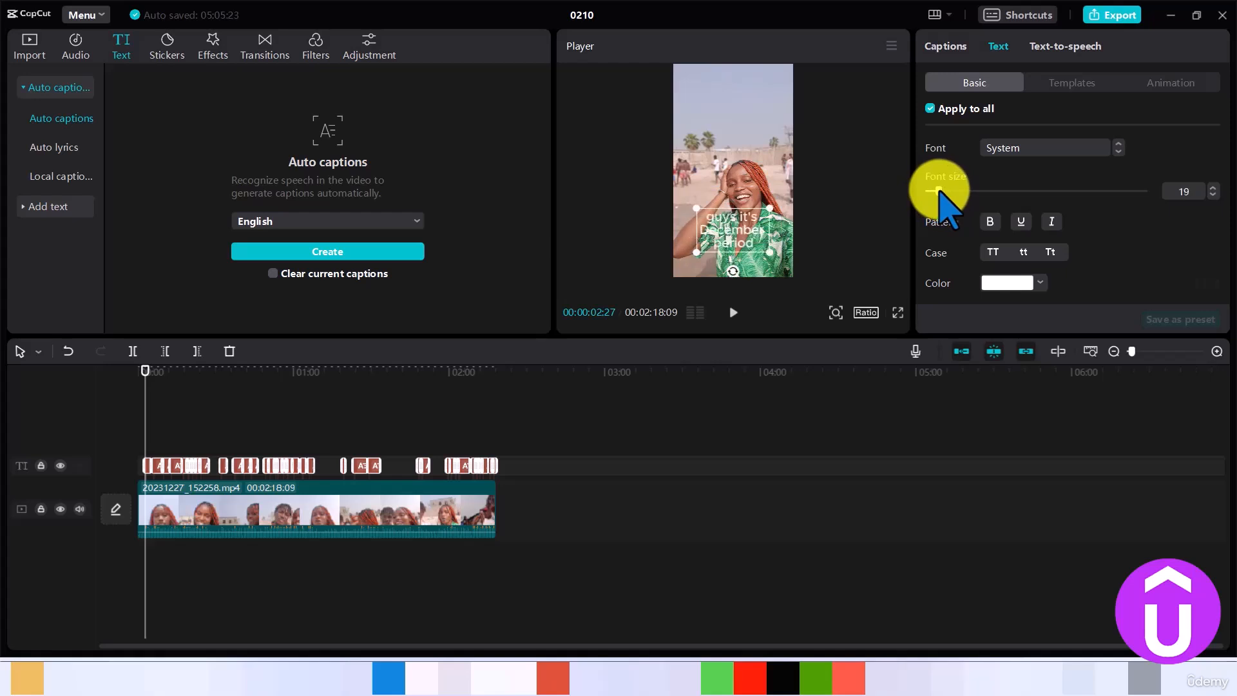
pyautogui.moveTo(938, 191); pyautogui.dragTo(936, 191)
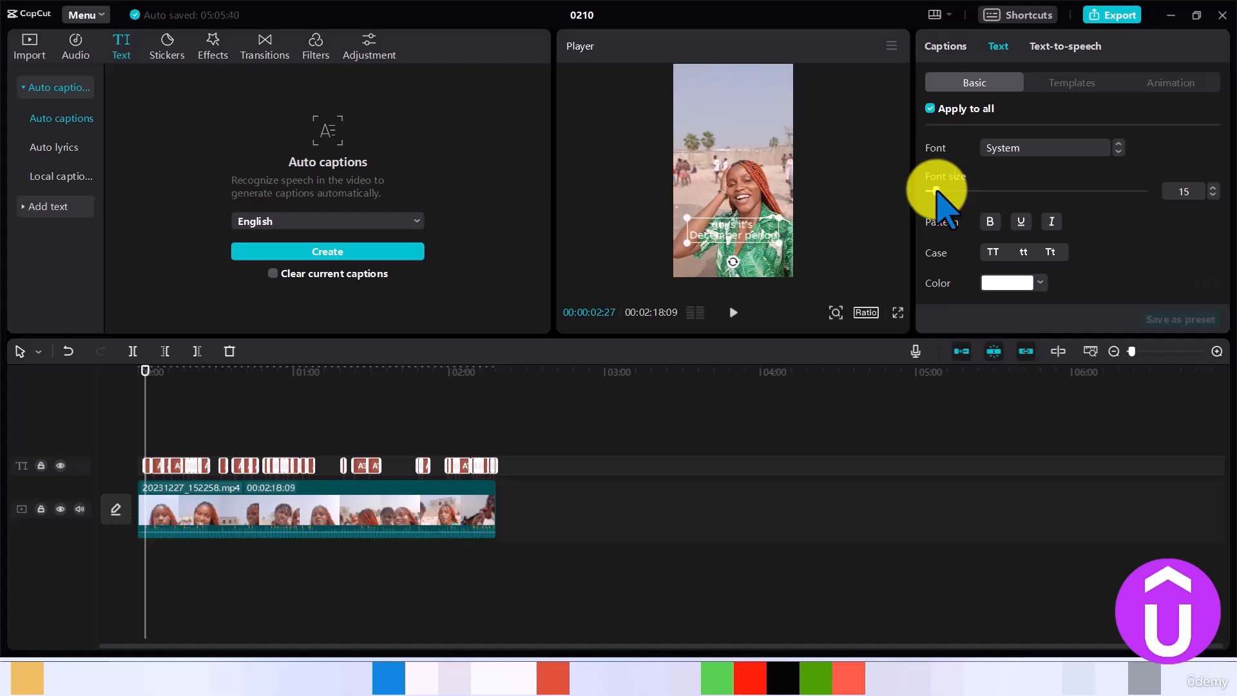
# Apply the caption template with black text on a pink background to all captions.
pyautogui.click(1069, 83)
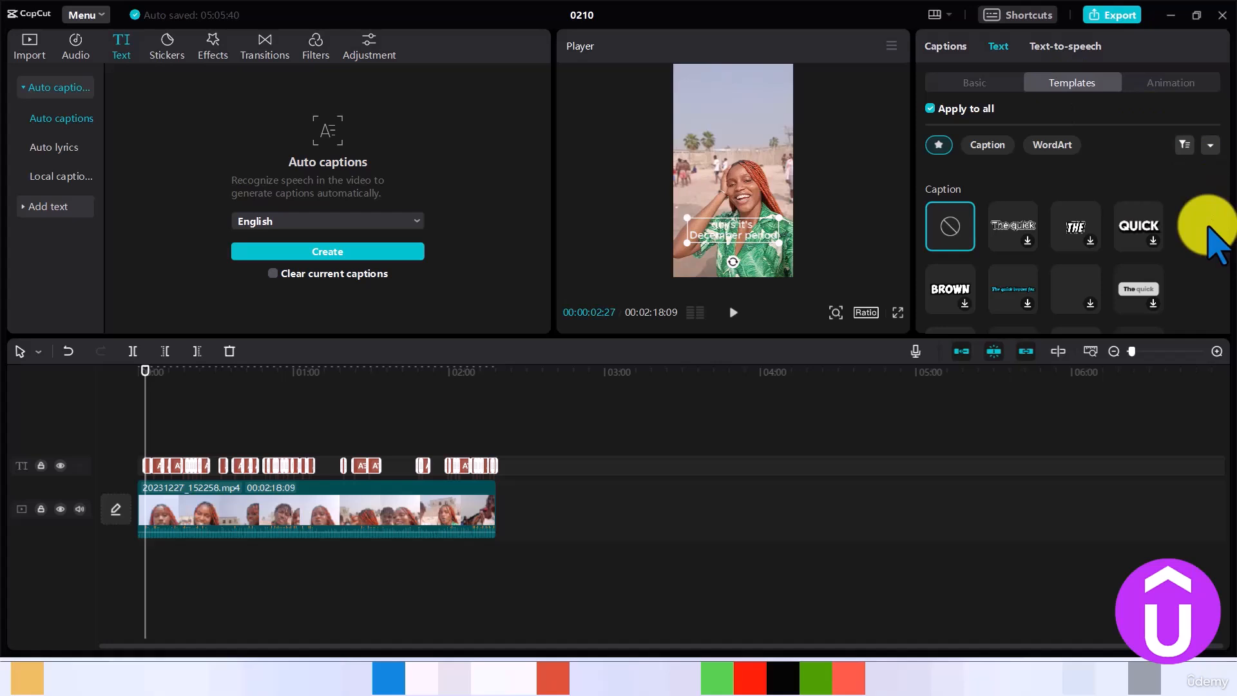
pyautogui.scroll(-1, 1218, 241)
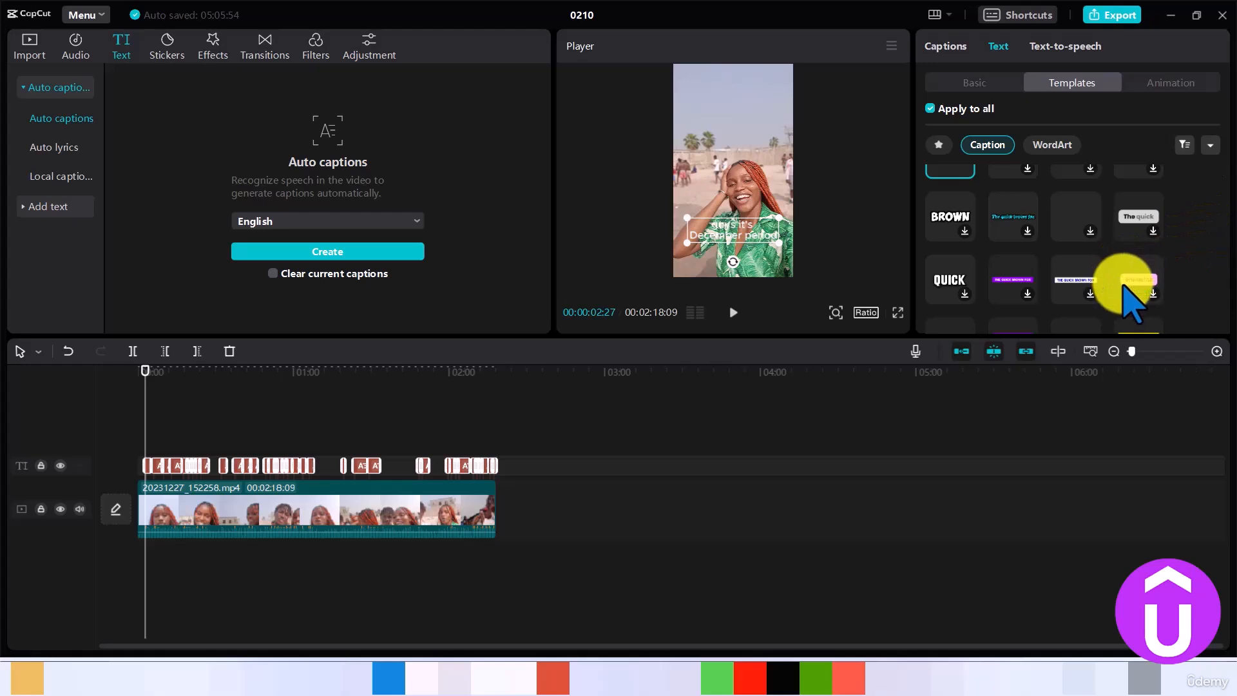
pyautogui.click(1154, 295)
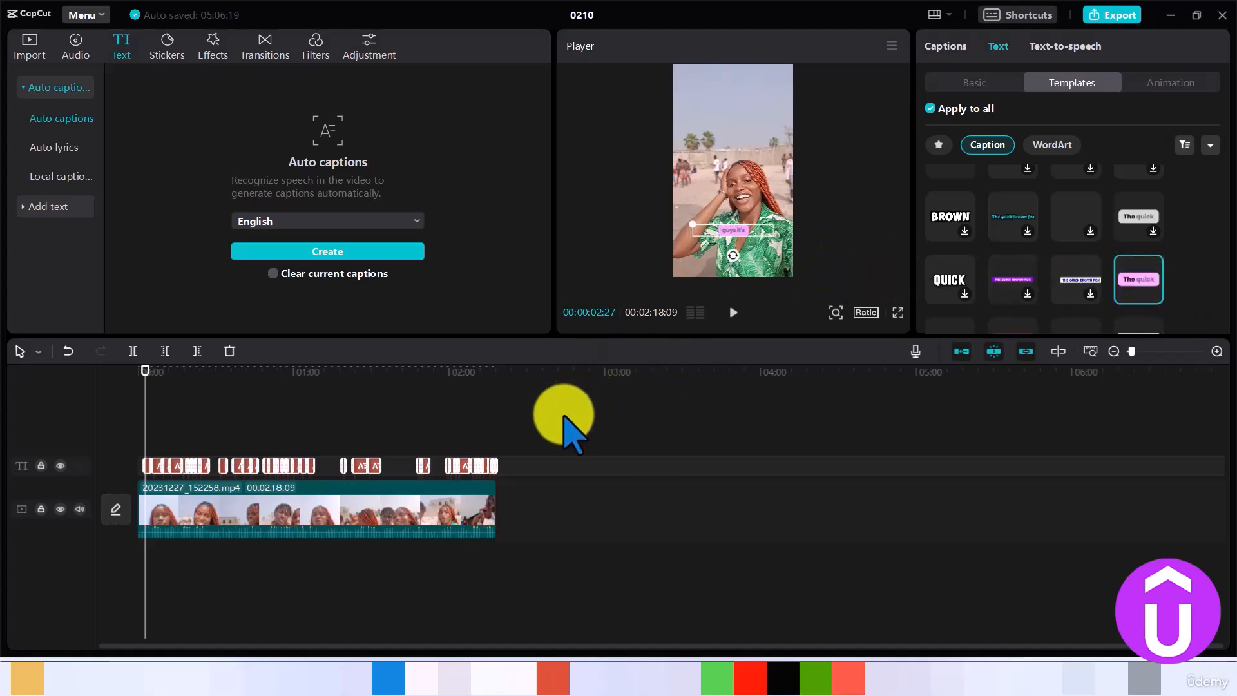
# Play back the pink captions, try a closer player zoom, and restore the view to the full vertical frame.
pyautogui.press('space')
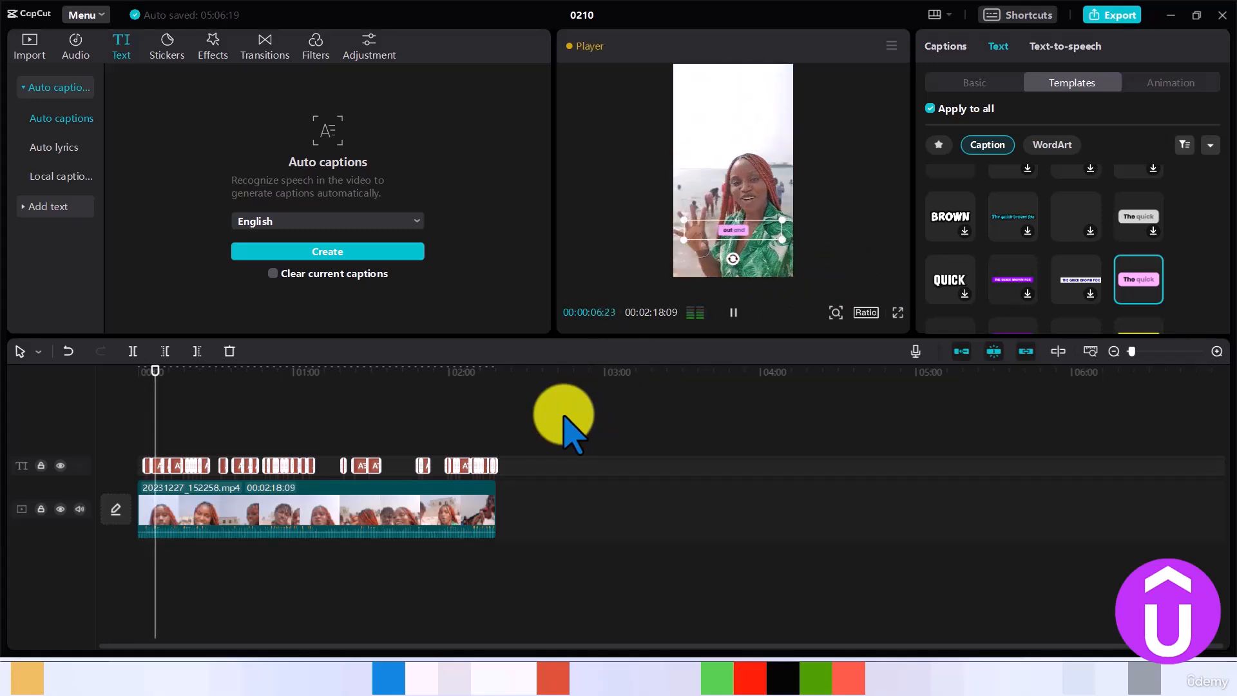
pyautogui.click(836, 314)
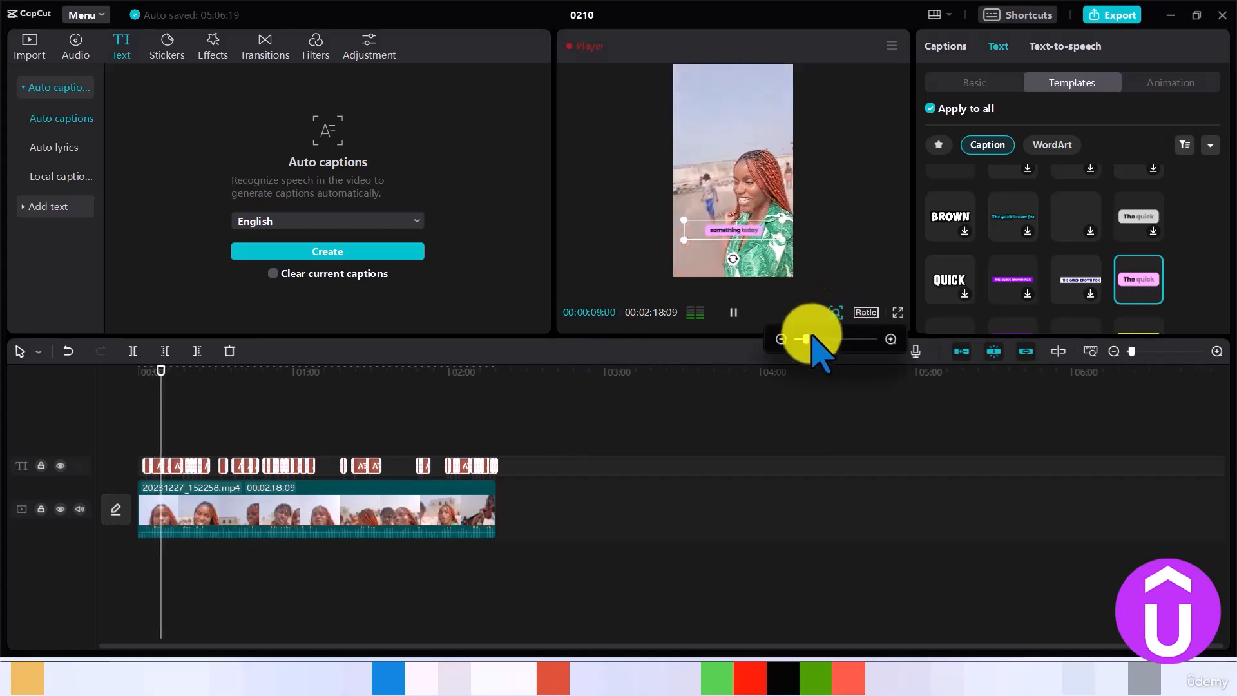
pyautogui.moveTo(807, 339); pyautogui.dragTo(810, 339)
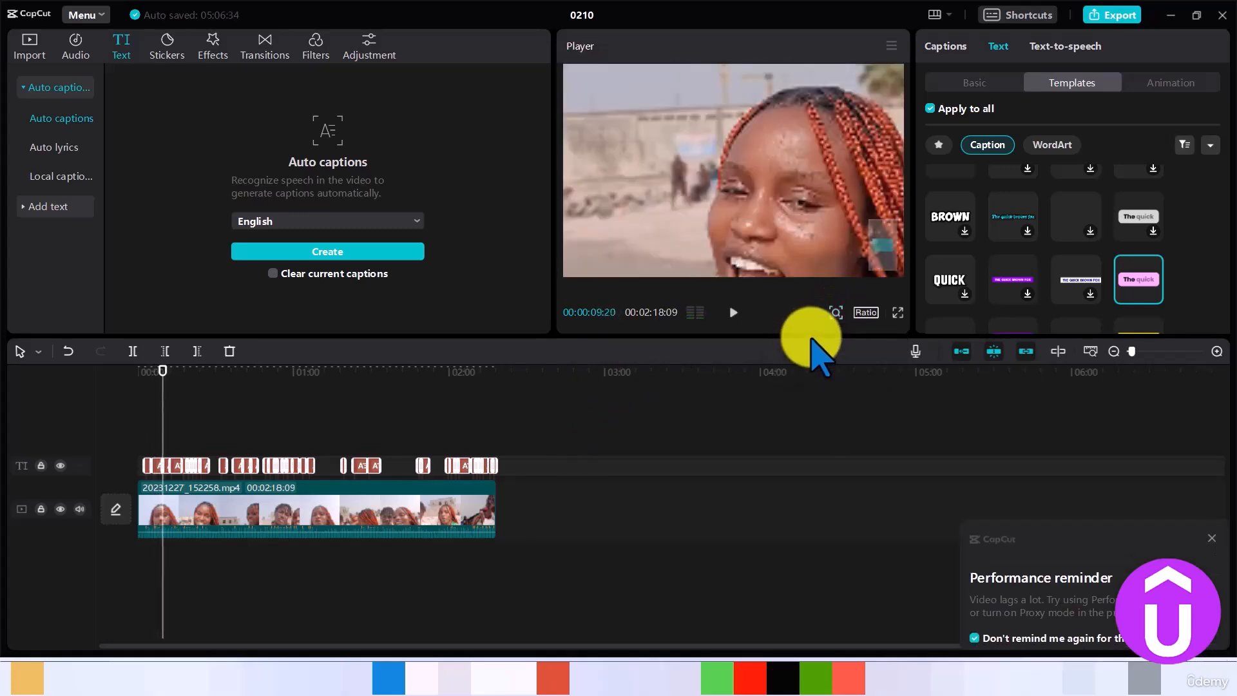
pyautogui.click(835, 313)
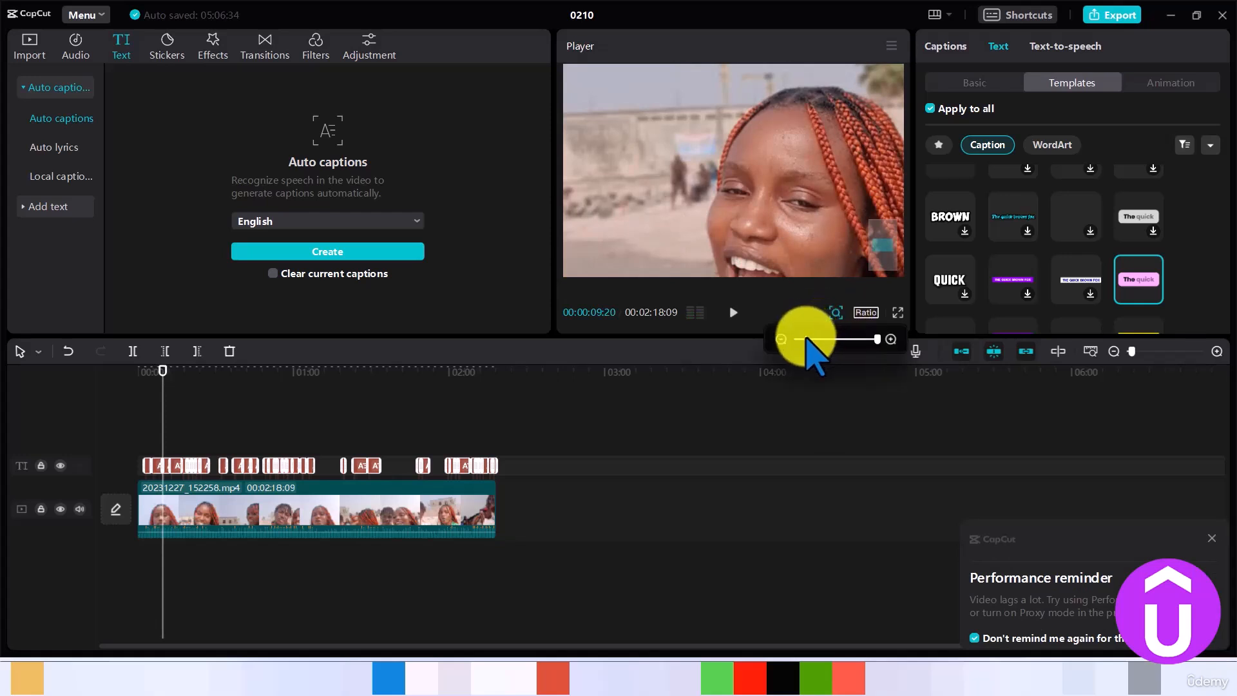
pyautogui.click(781, 339)
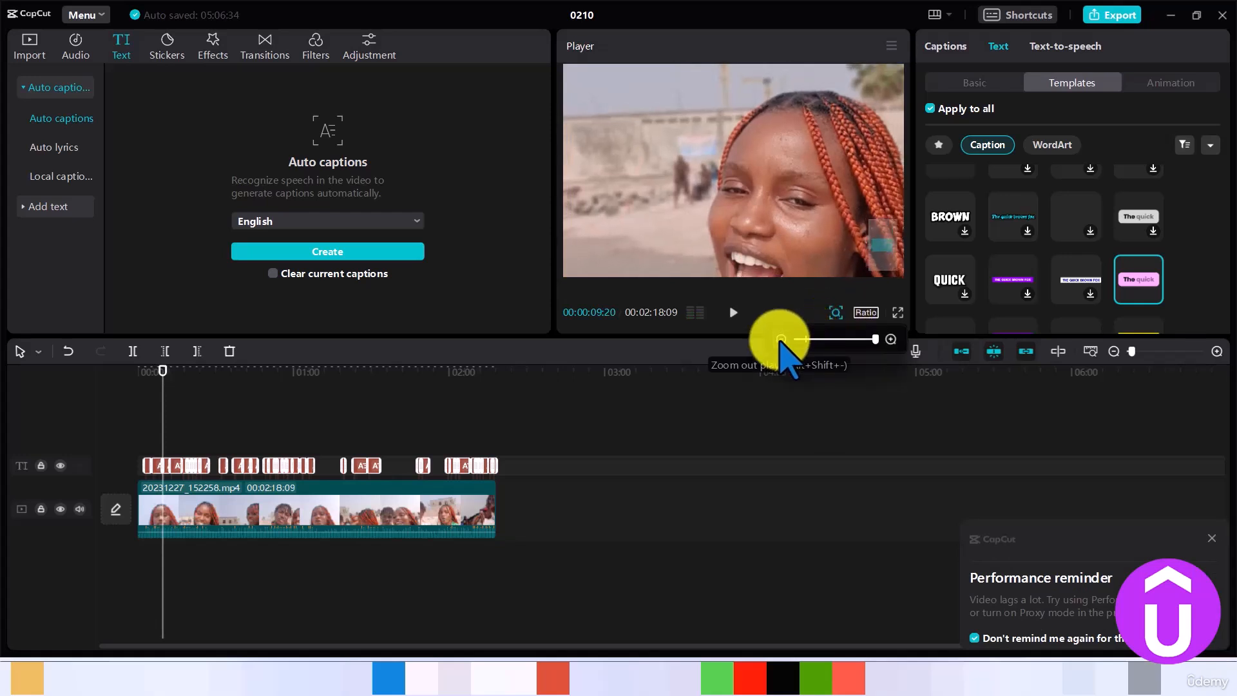
pyautogui.click(780, 340)
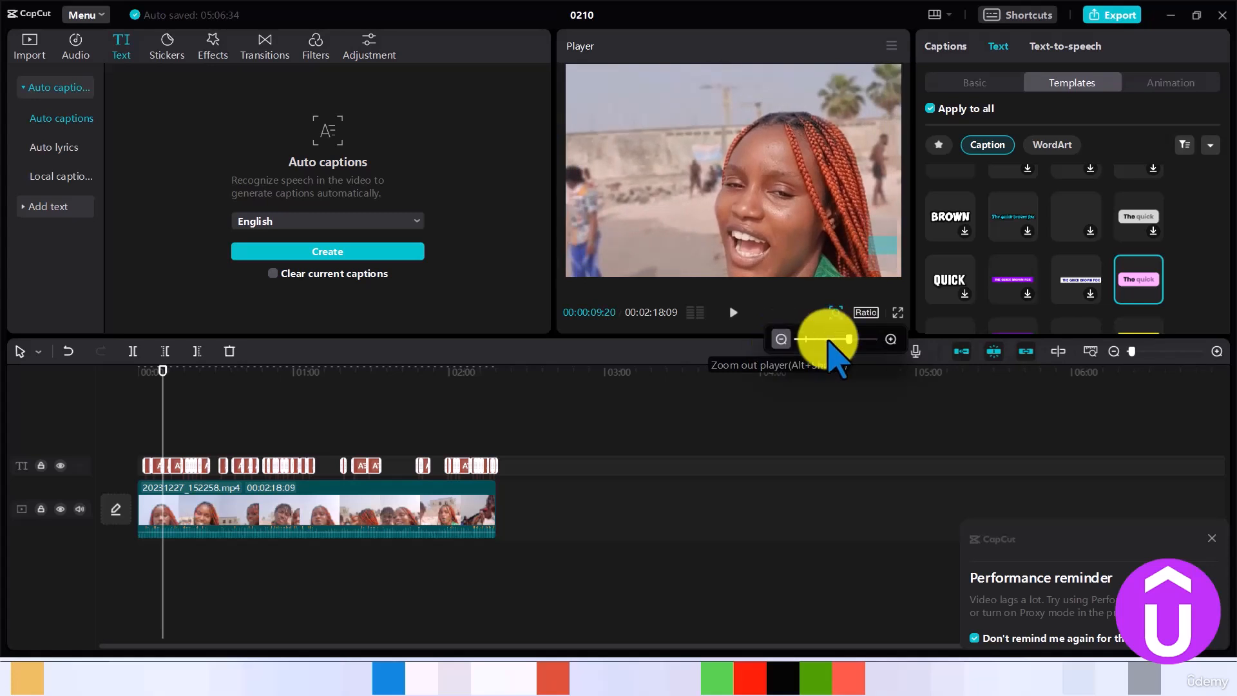
pyautogui.moveTo(851, 341); pyautogui.dragTo(806, 342)
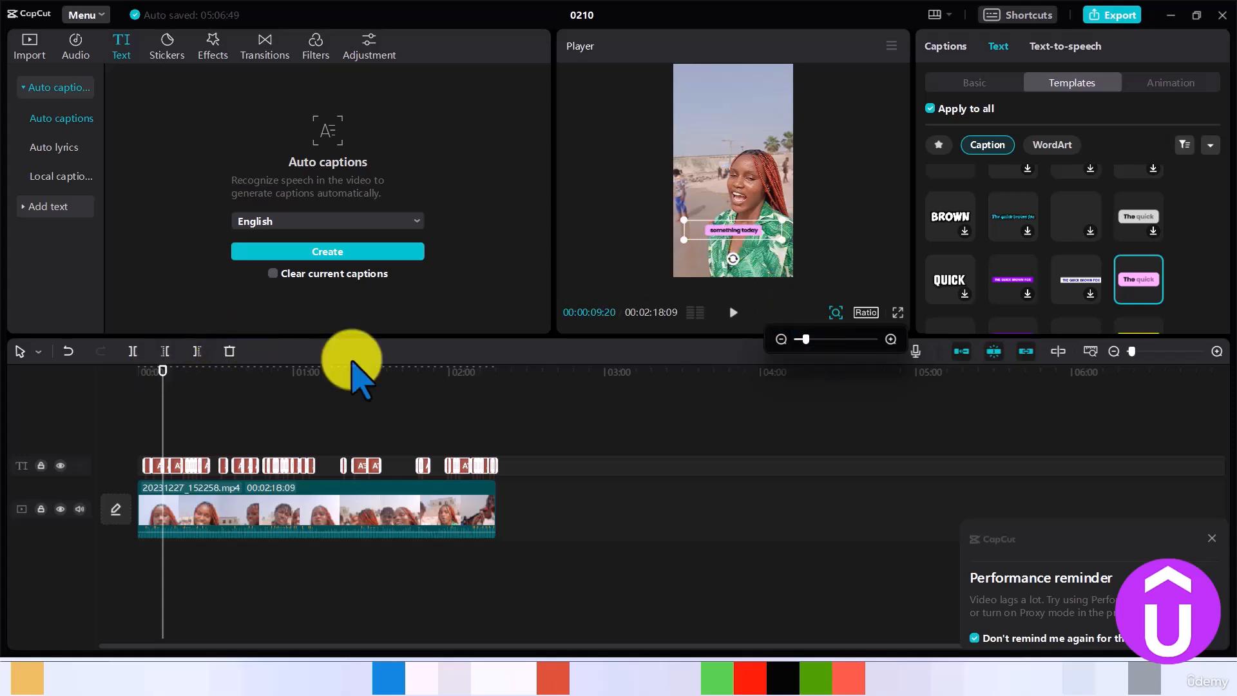
pyautogui.click(1212, 538)
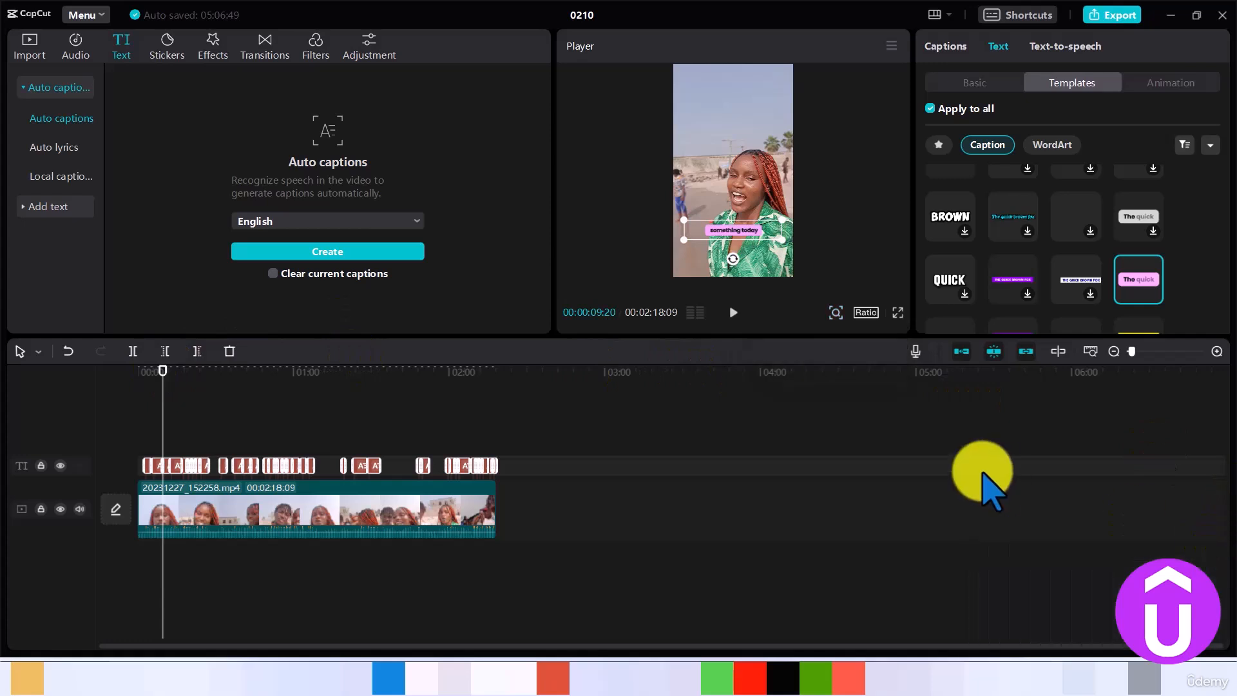
# Try the Throw Out entrance animation on the captions and play back an early part of the video.
pyautogui.click(1173, 86)
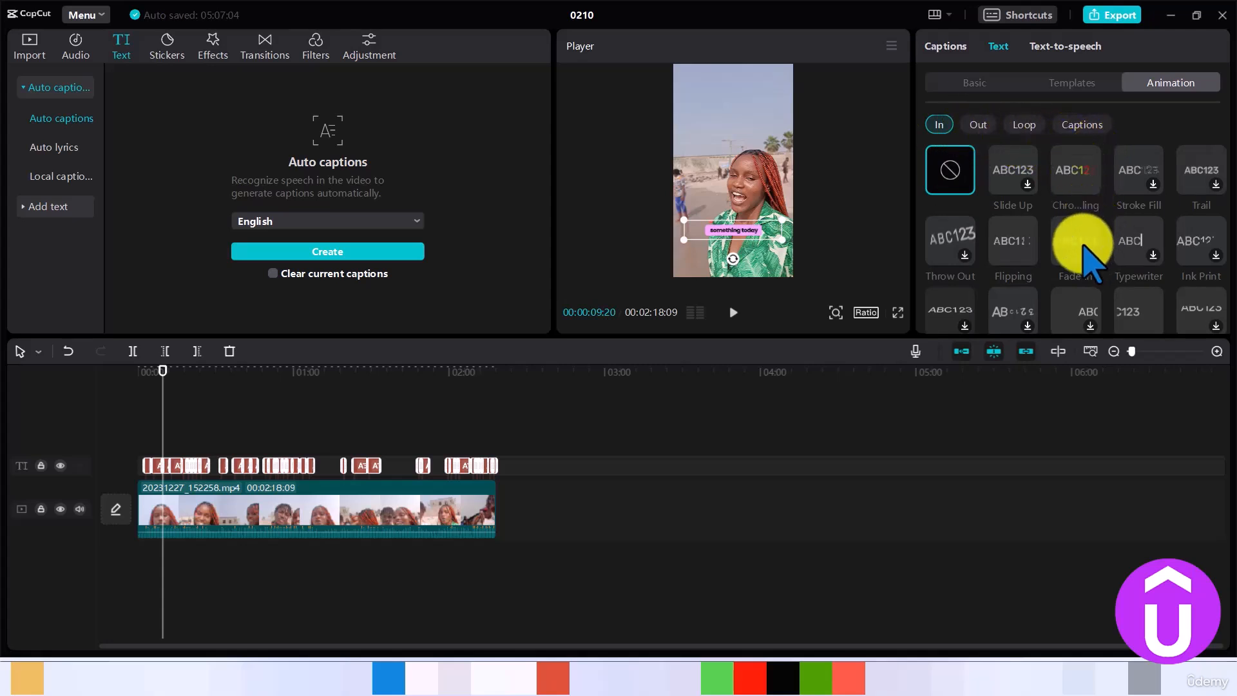
pyautogui.click(964, 255)
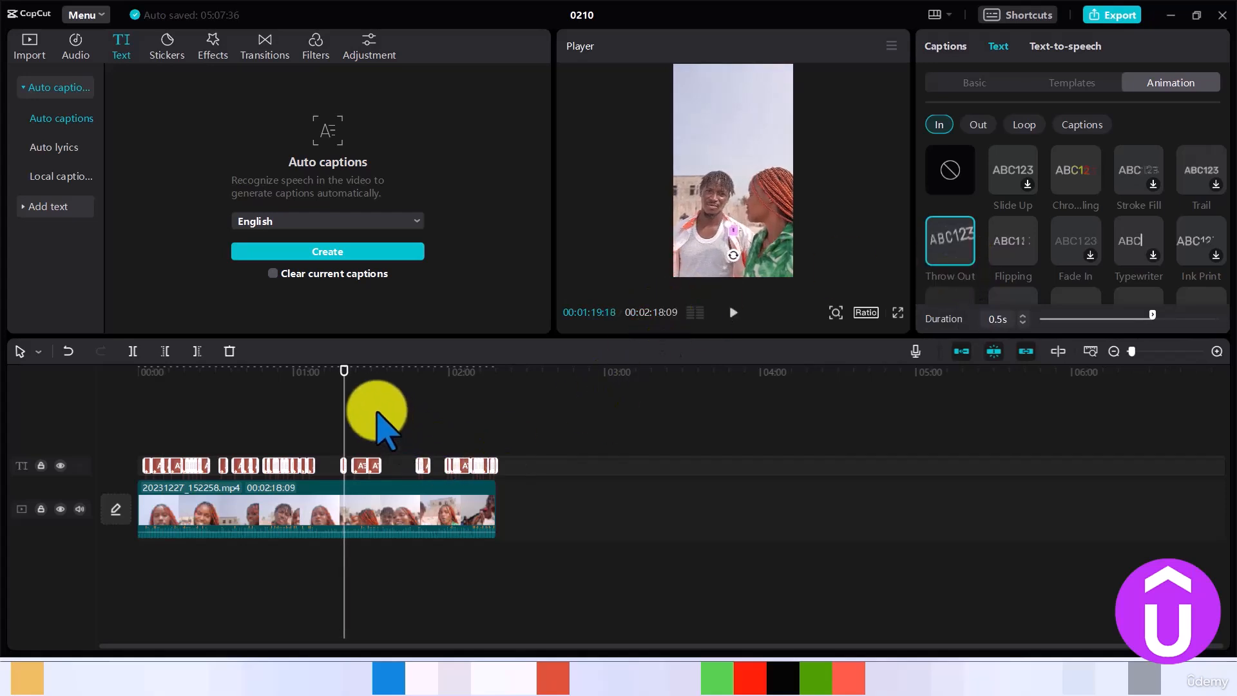
pyautogui.moveTo(349, 370); pyautogui.dragTo(171, 371)
pyautogui.press('space')
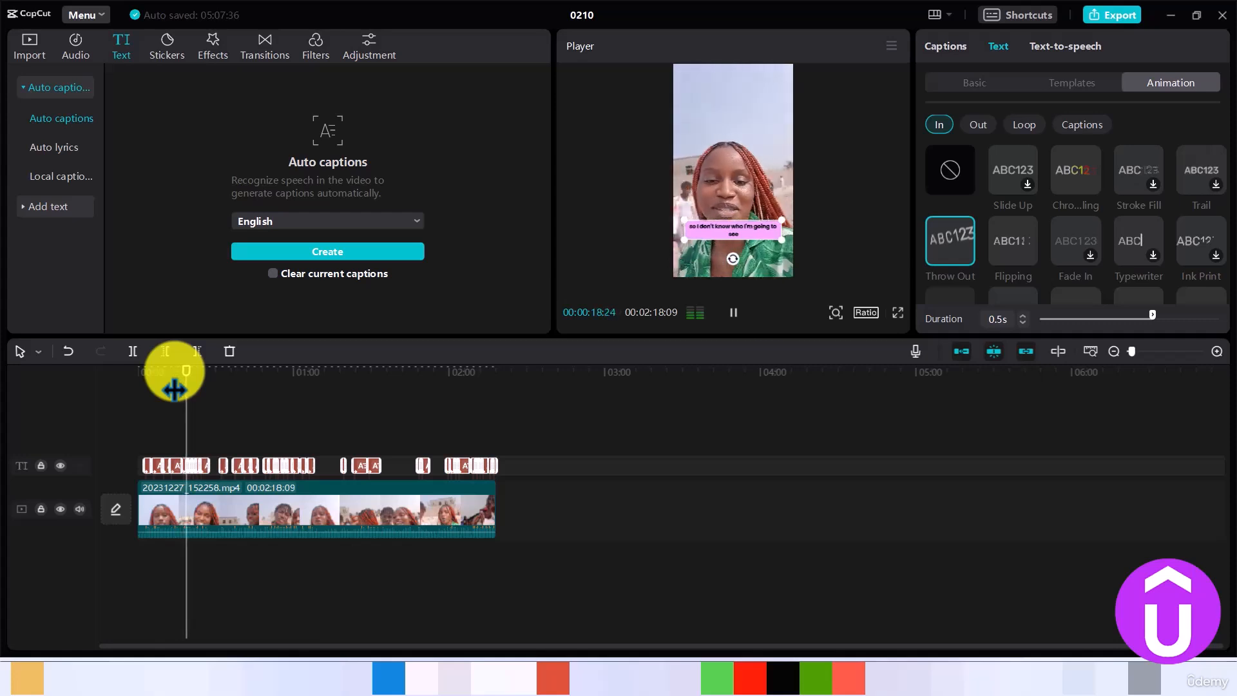
pyautogui.press('space')
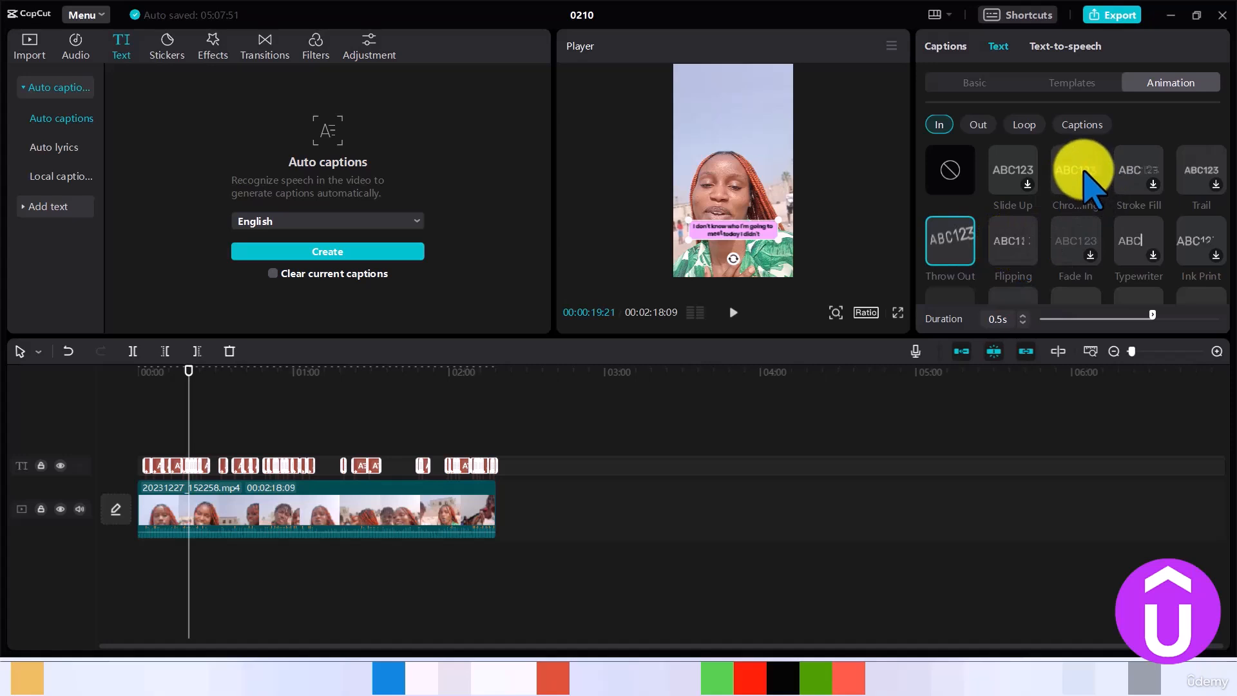
# Apply the multicoloured Chro...ling entrance animation to the captions and preview it from the start of the video.
pyautogui.click(1089, 180)
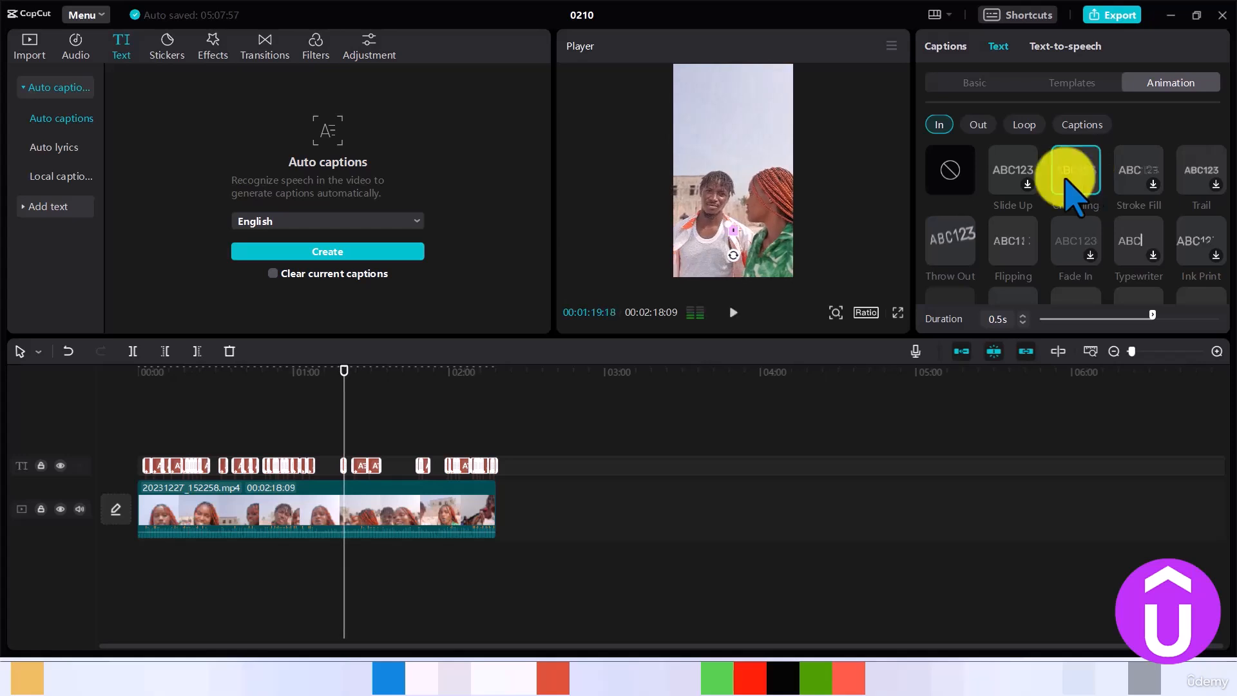
pyautogui.press('space')
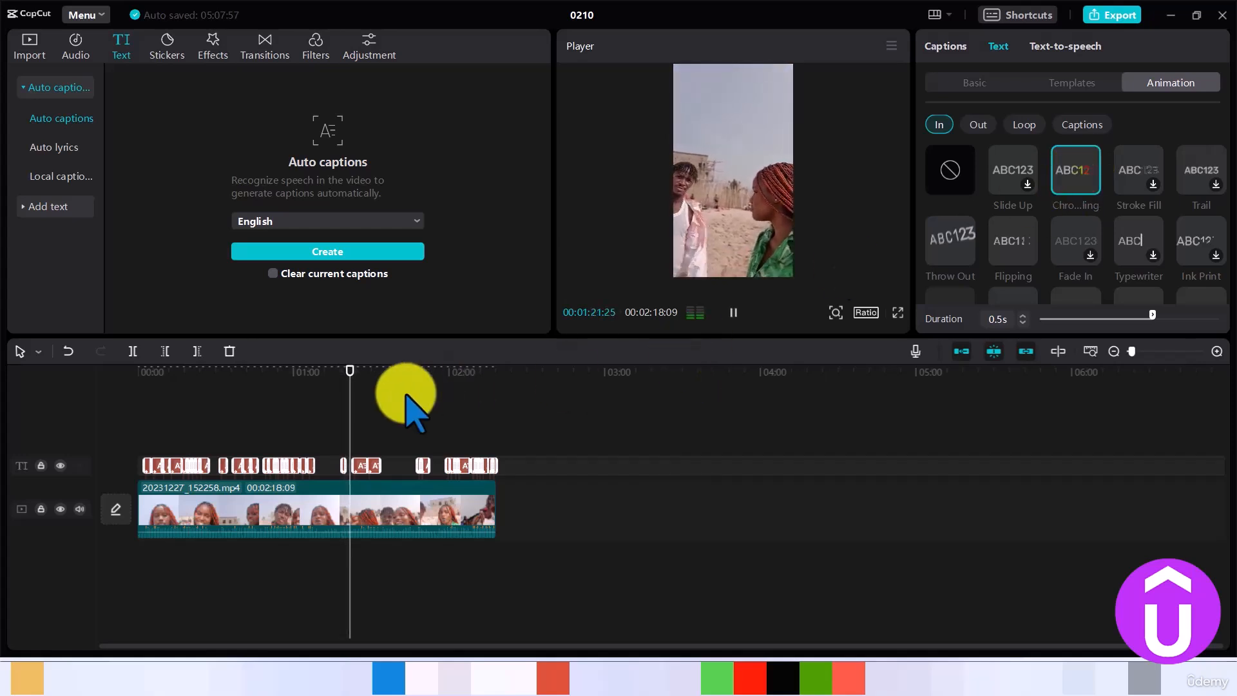
pyautogui.press('space')
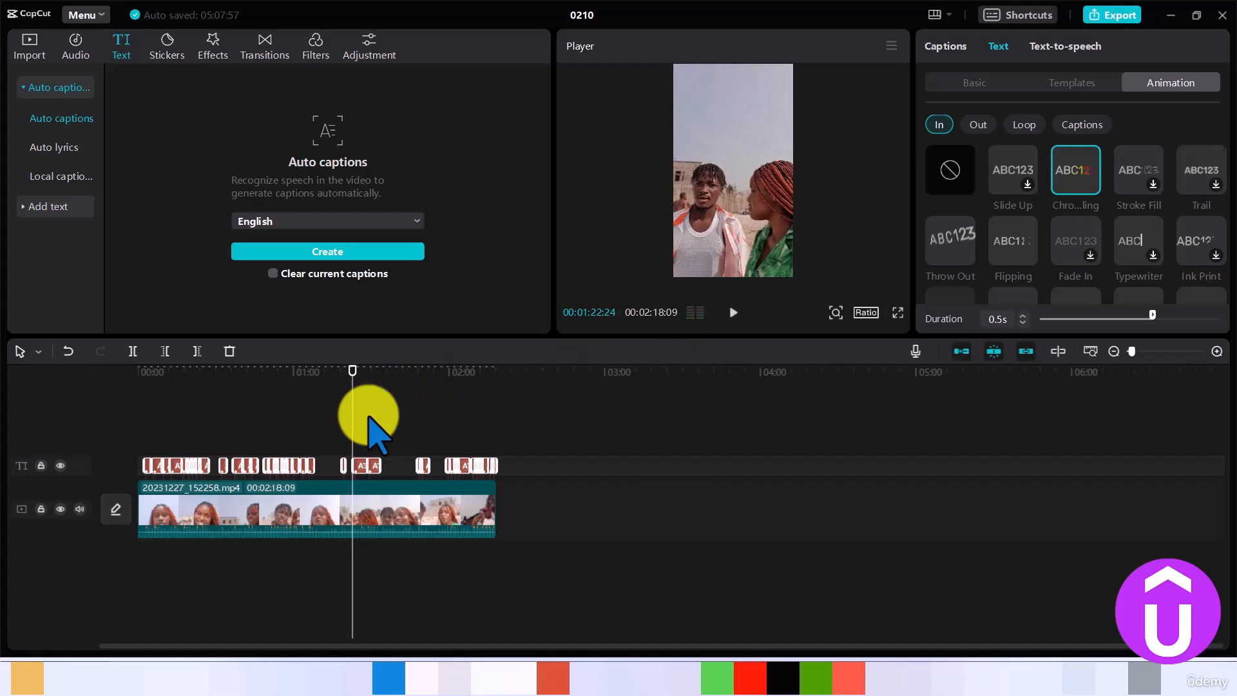
pyautogui.click(353, 367)
pyautogui.moveTo(353, 367); pyautogui.dragTo(132, 392)
pyautogui.press('space')
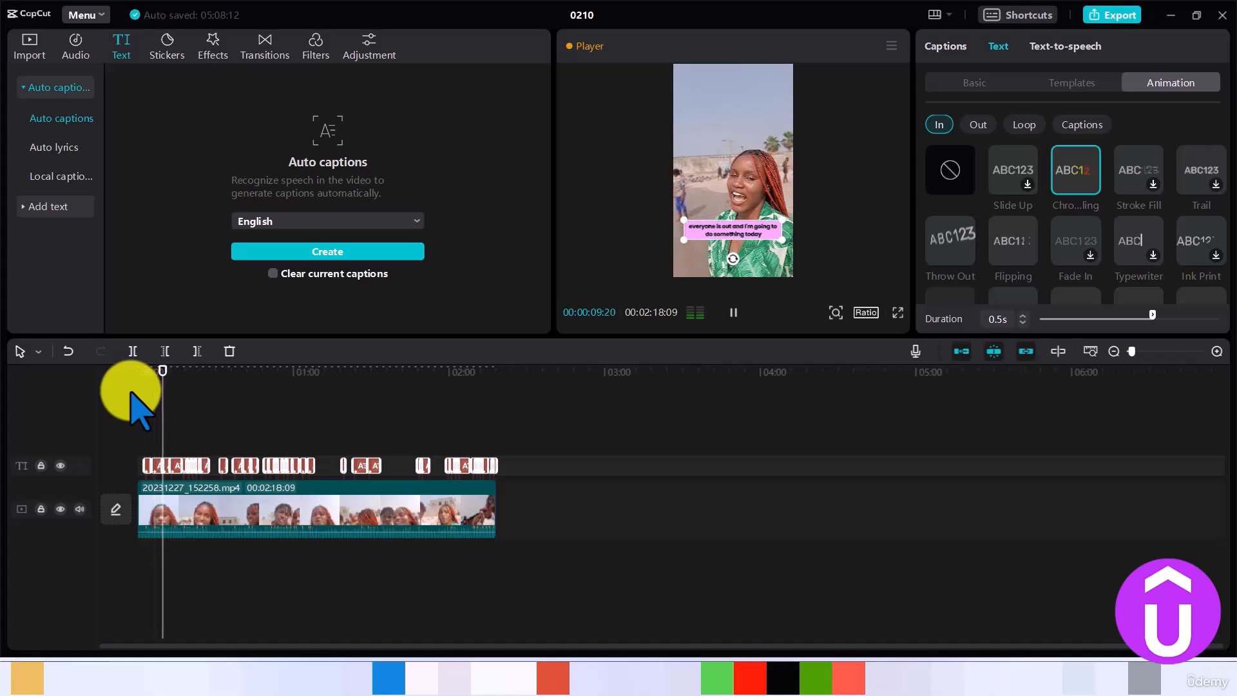
pyautogui.press('space')
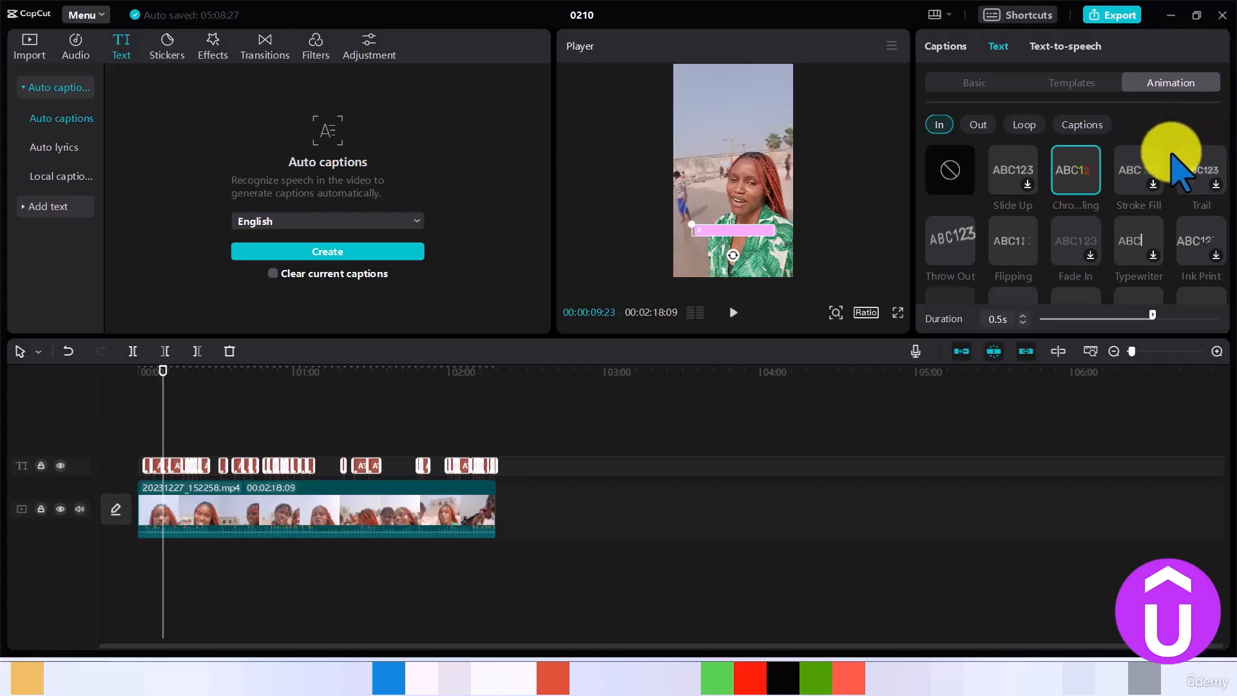
# Browse further entrance animations and open the font choices in the captions' basic text settings.
pyautogui.scroll(-5, 1182, 171)
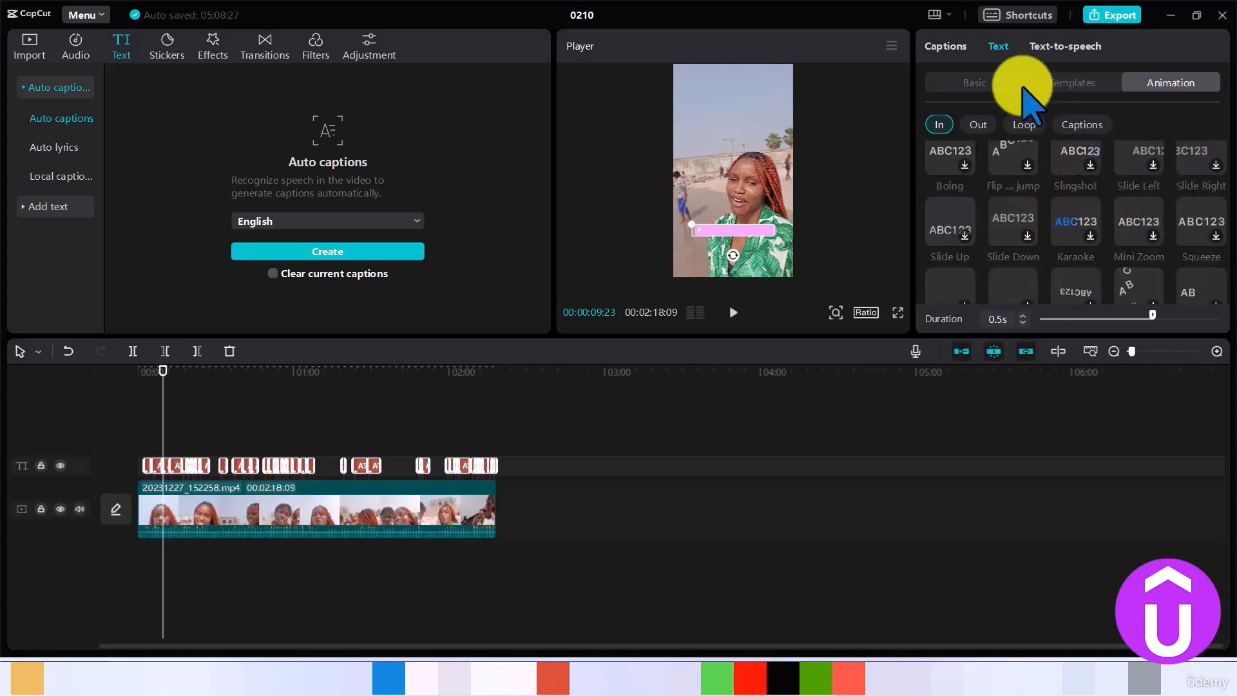
pyautogui.click(985, 84)
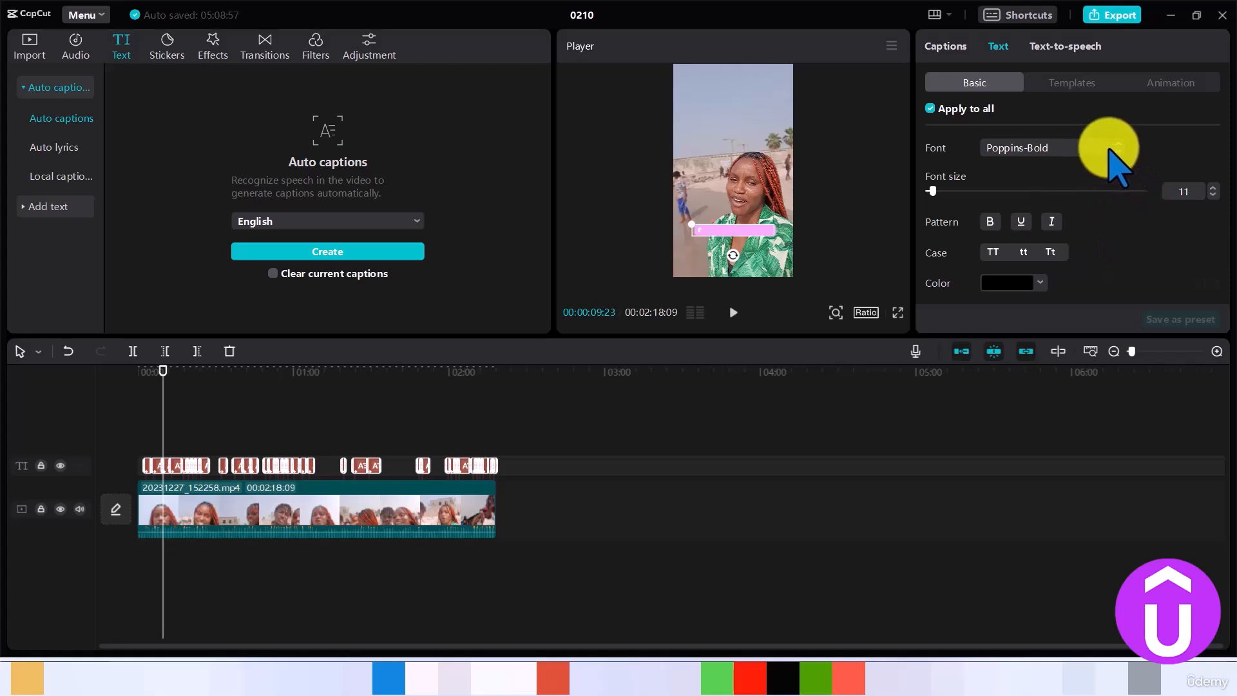
pyautogui.click(1109, 150)
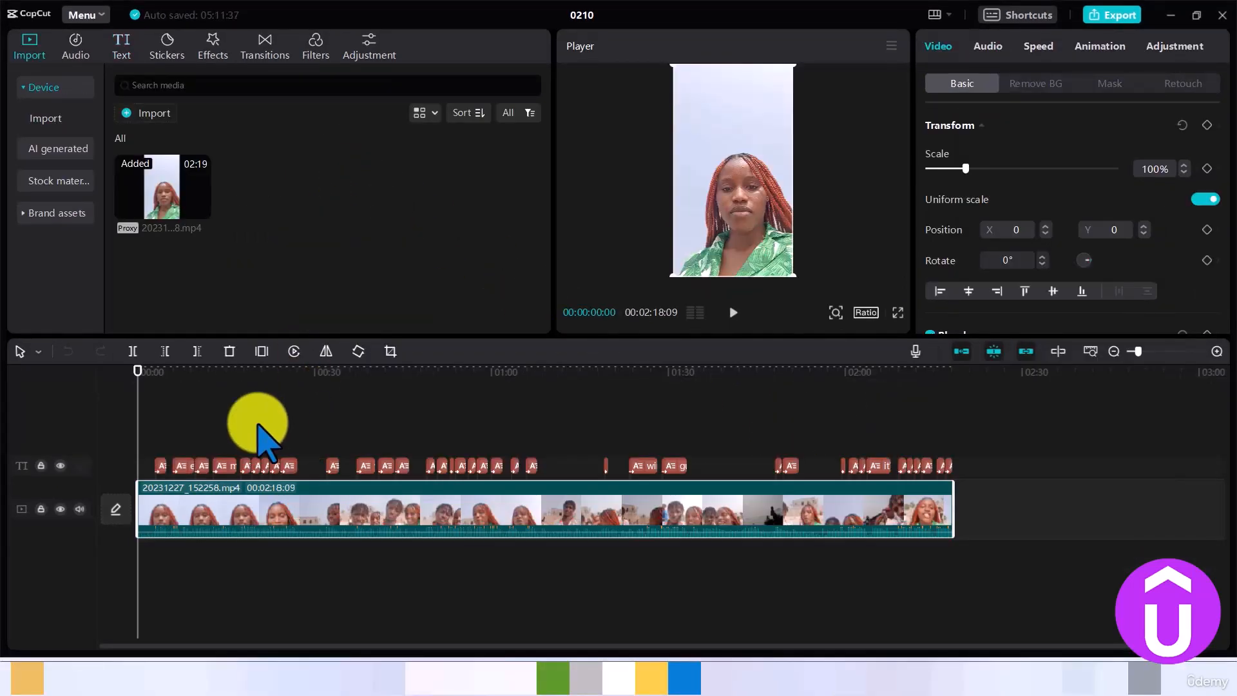
# Play the captioned video from the start to about 6 seconds and look through the video clip's basic settings.
pyautogui.click(732, 313)
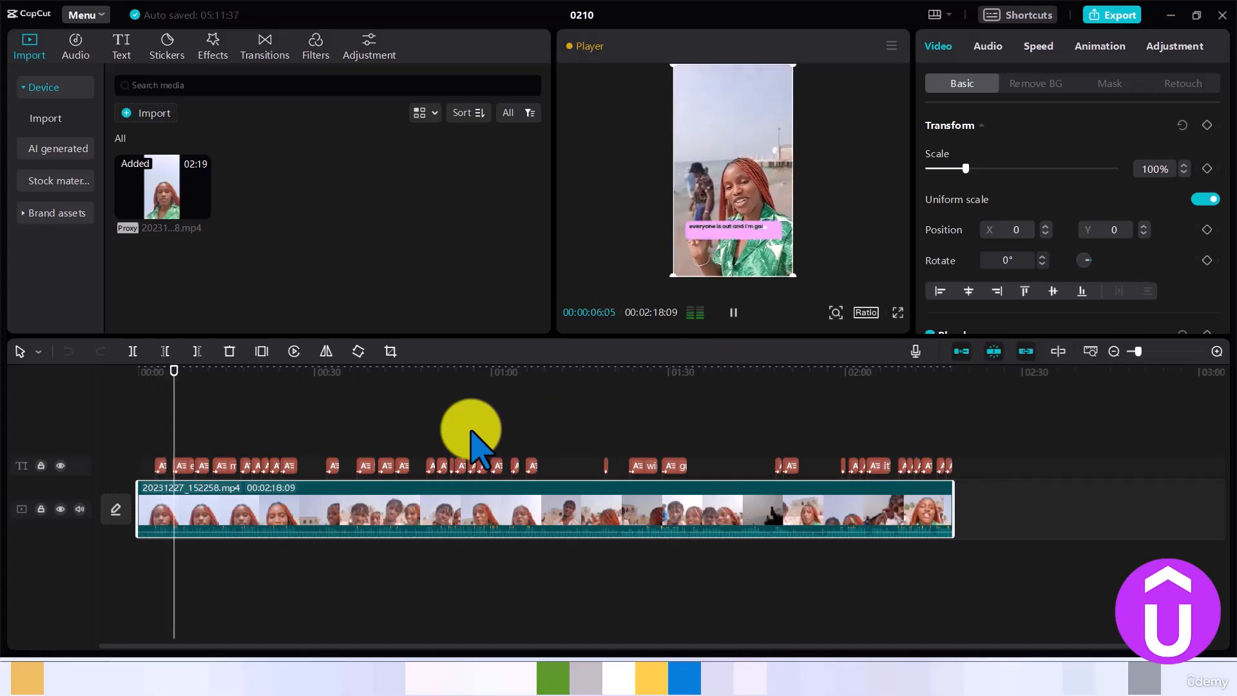
pyautogui.press('space')
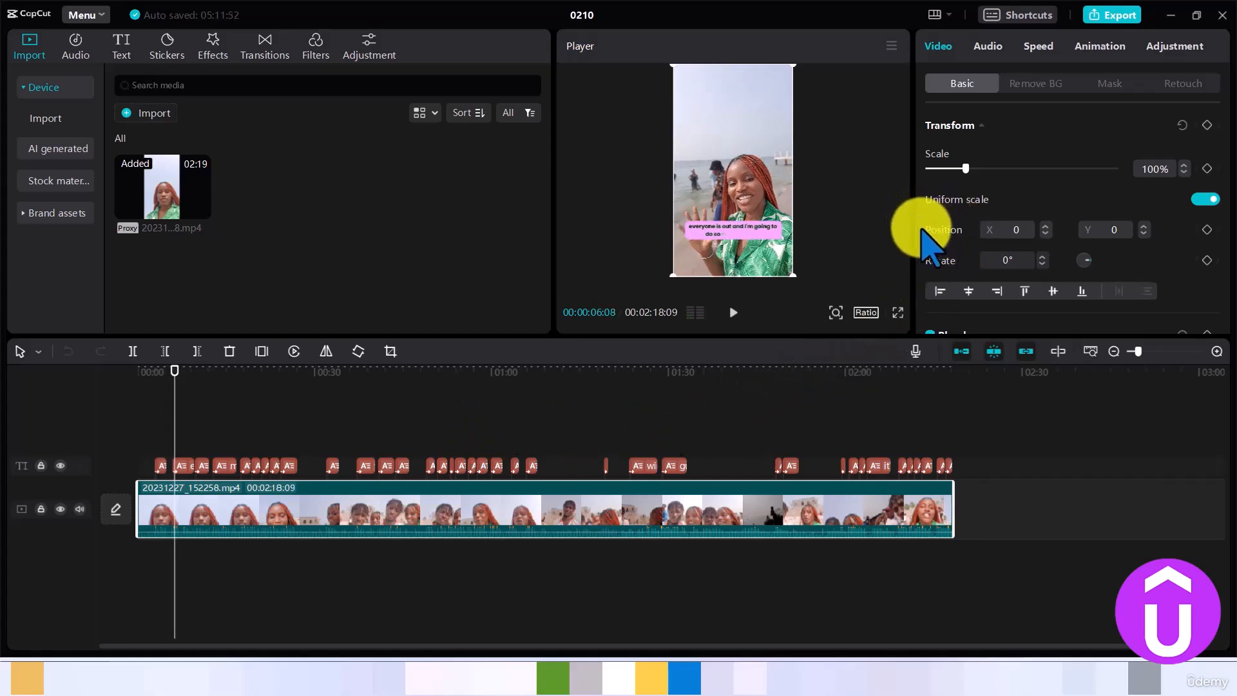
pyautogui.scroll(-5, 923, 231)
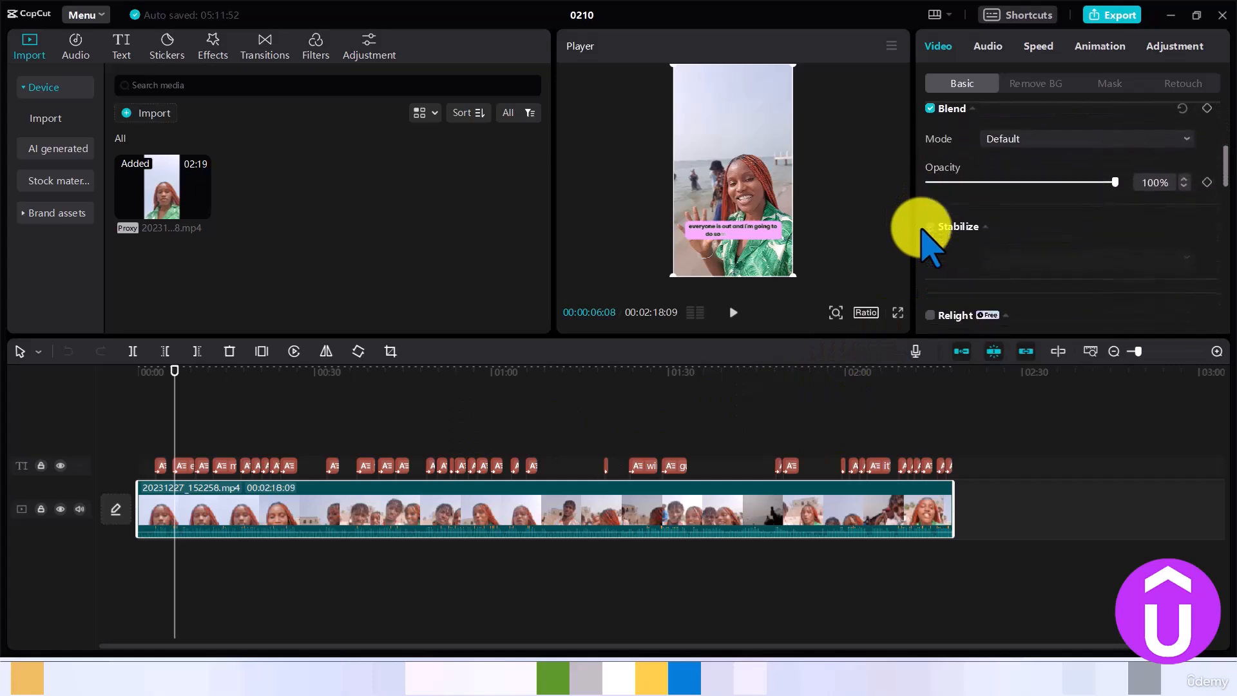
pyautogui.scroll(-3, 923, 231)
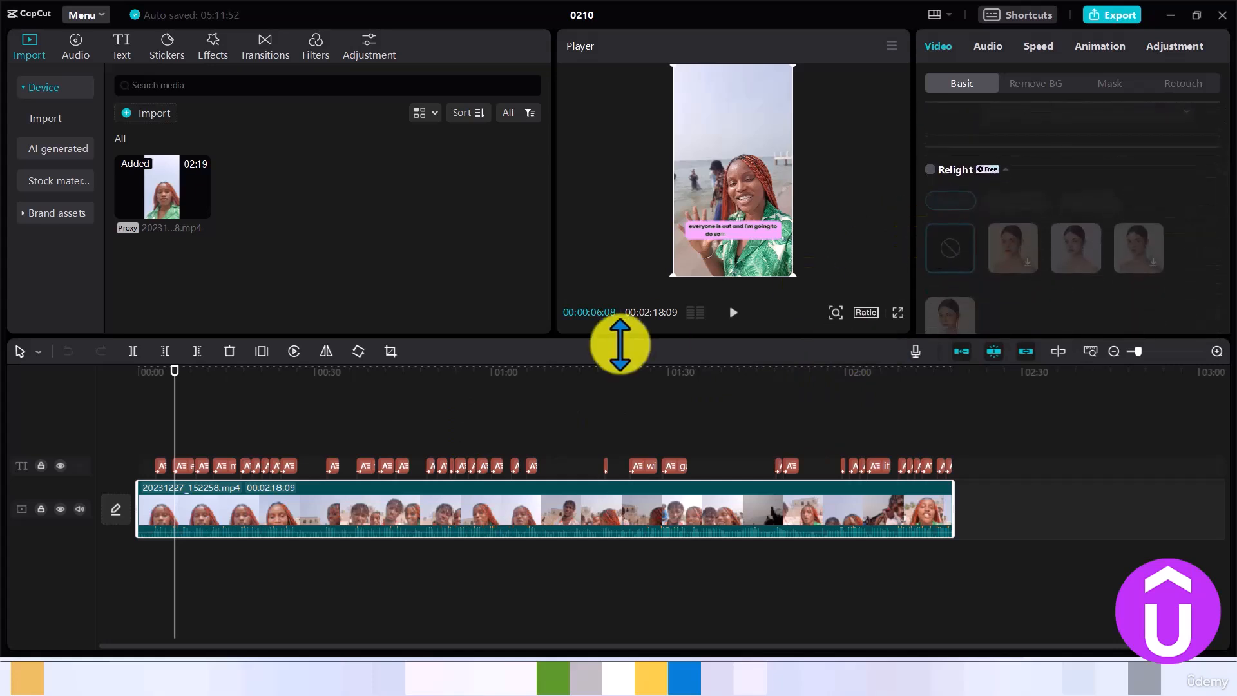
# Select the "I'll be so so glad to help them" caption and review its basic text settings, templates and animation options.
pyautogui.click(283, 465)
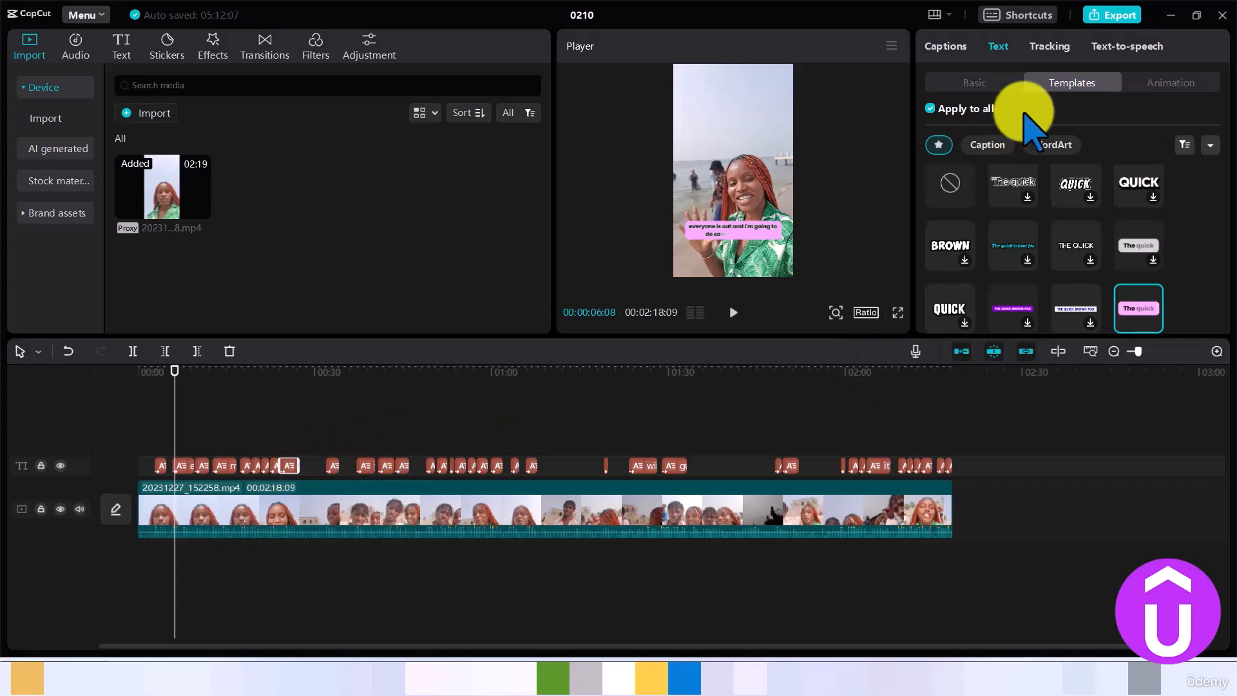
pyautogui.click(974, 83)
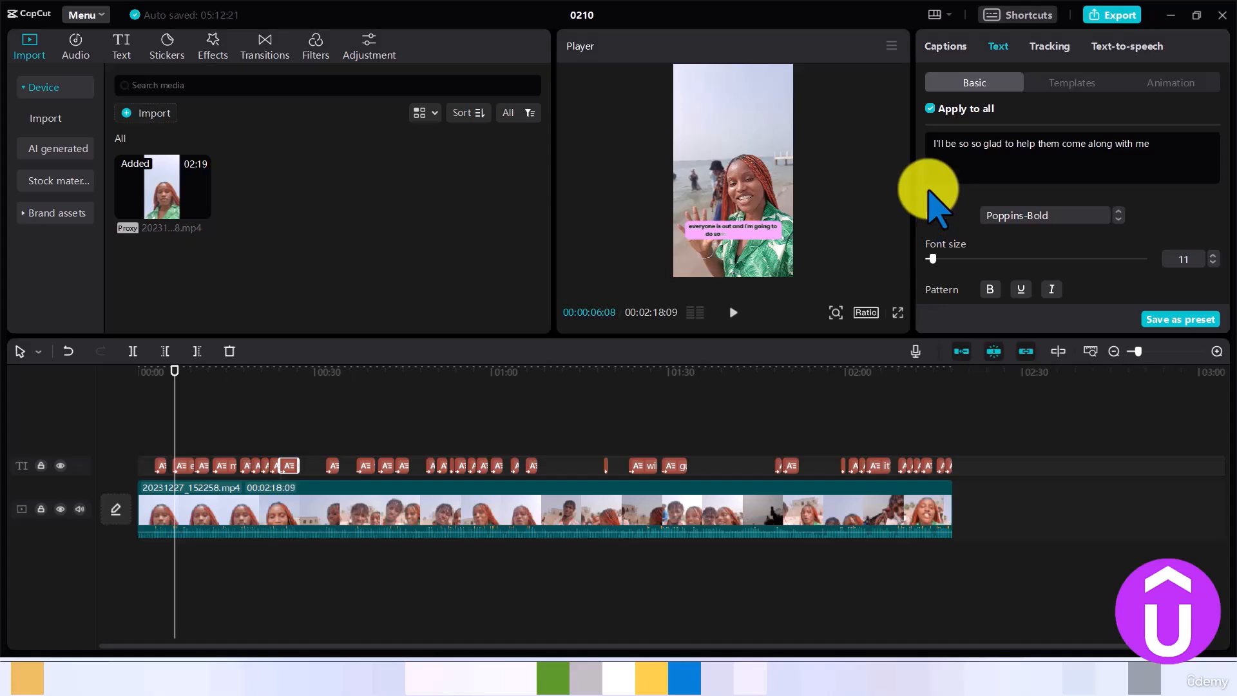
pyautogui.scroll(-10, 929, 192)
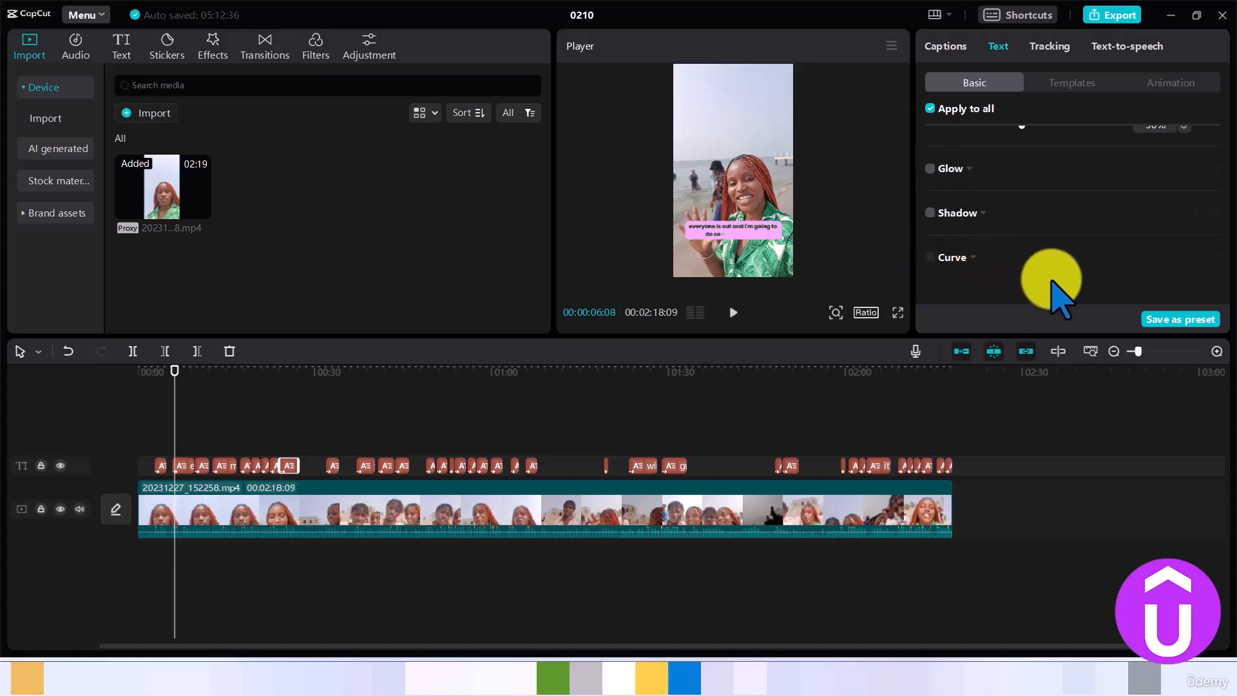
pyautogui.scroll(6, 1052, 283)
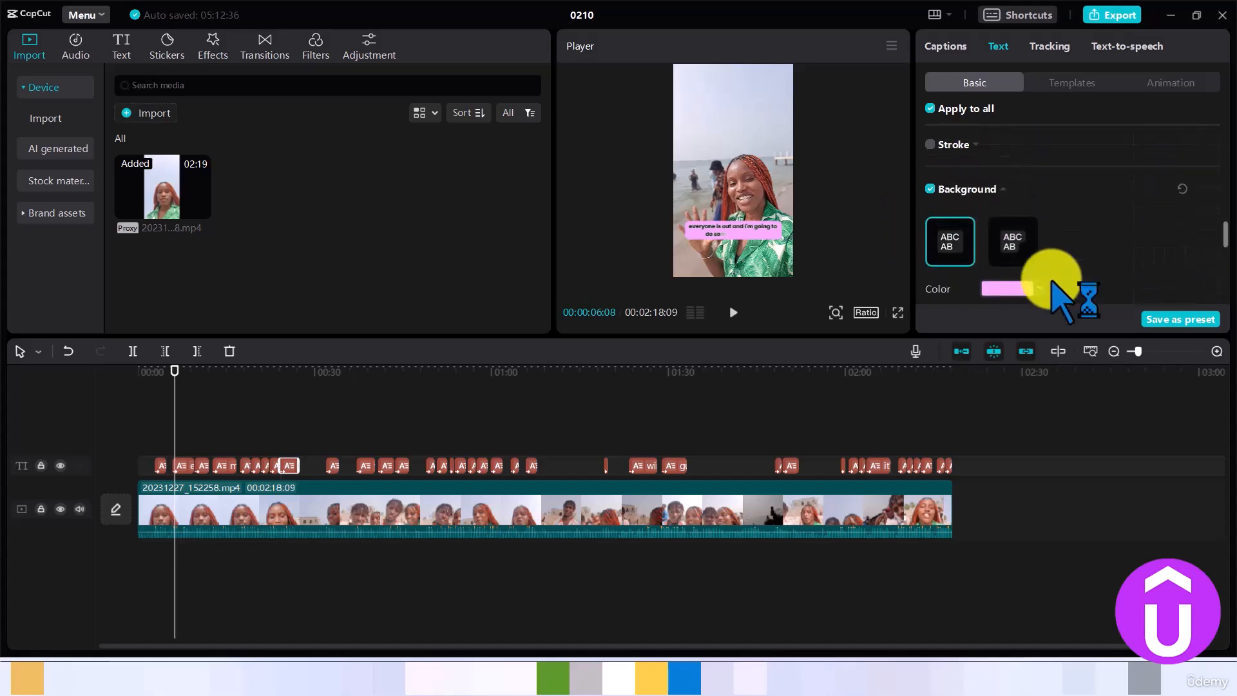
pyautogui.scroll(6, 1052, 279)
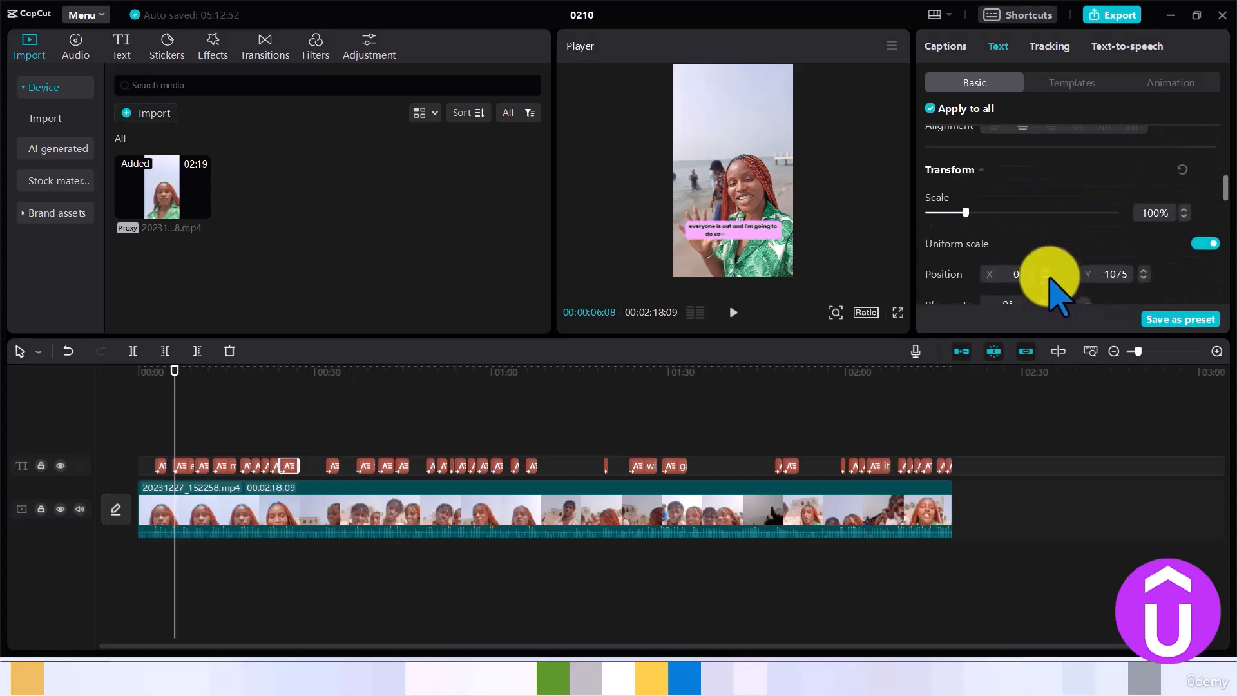
pyautogui.scroll(5, 1051, 279)
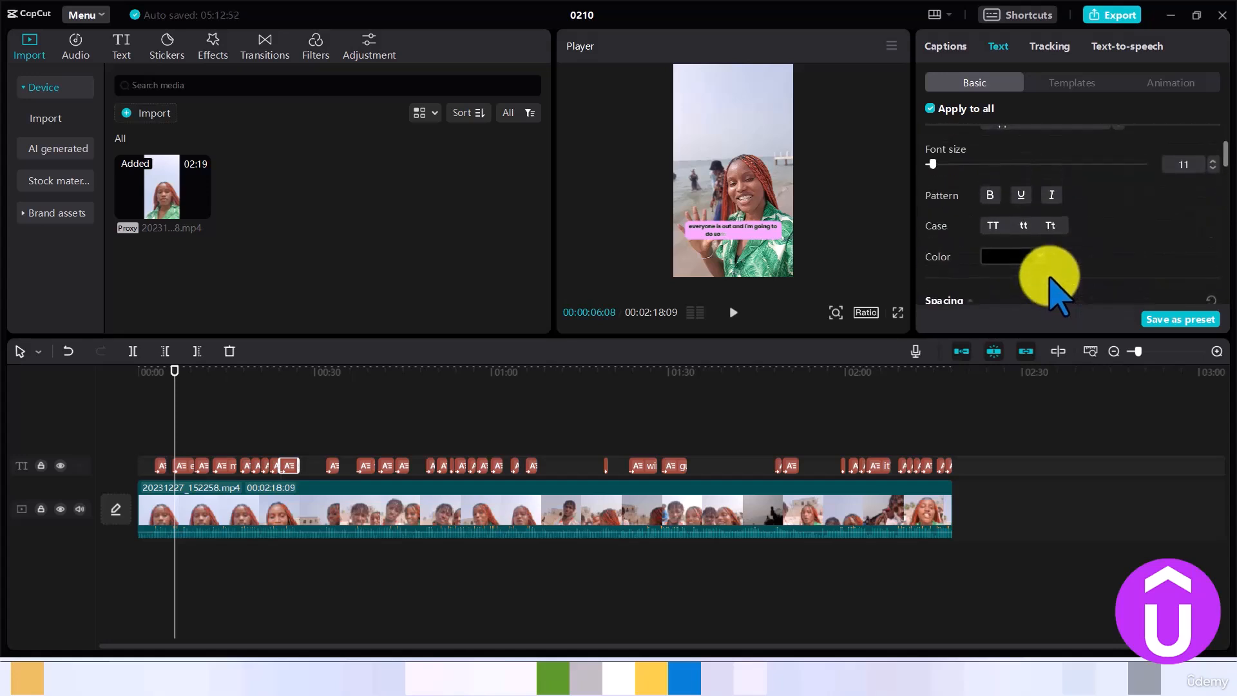
pyautogui.scroll(3, 1056, 294)
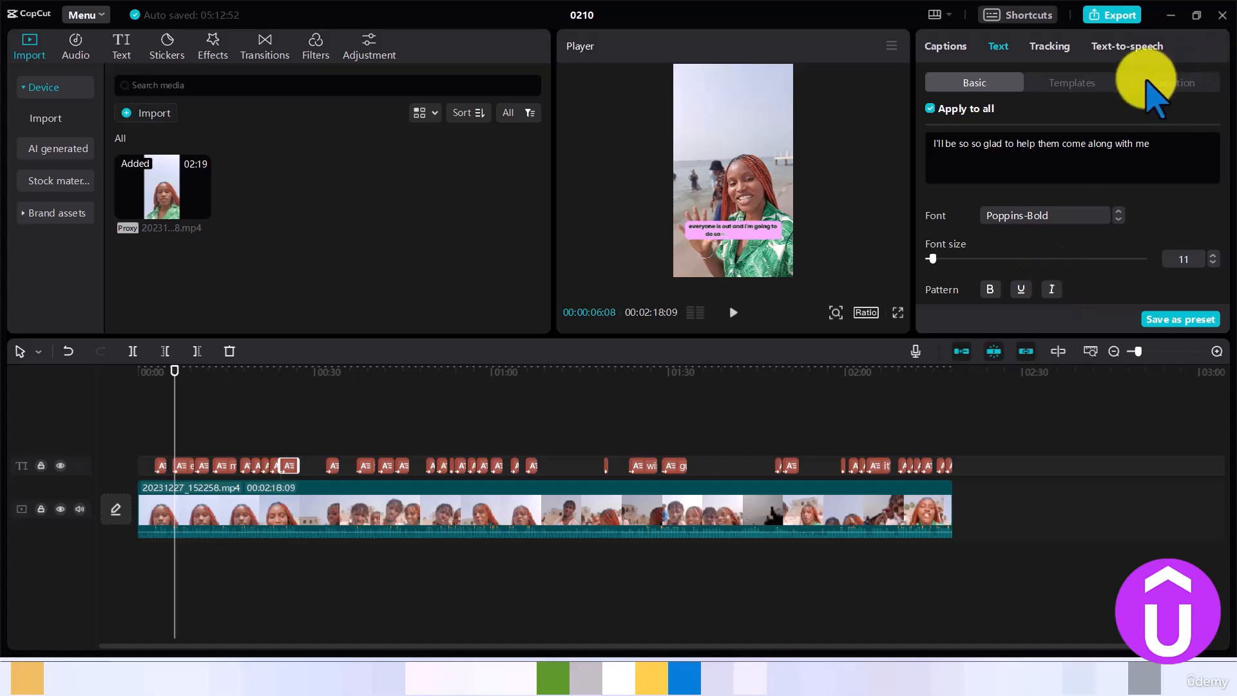
pyautogui.click(1094, 91)
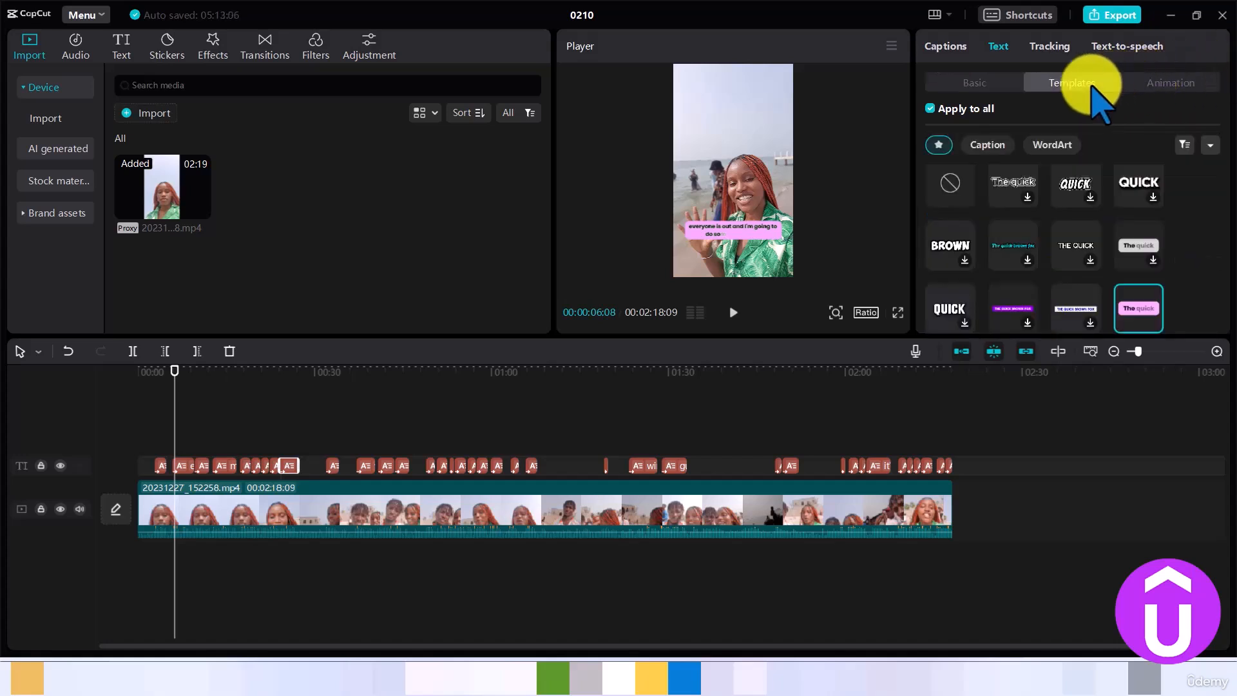
pyautogui.click(1168, 93)
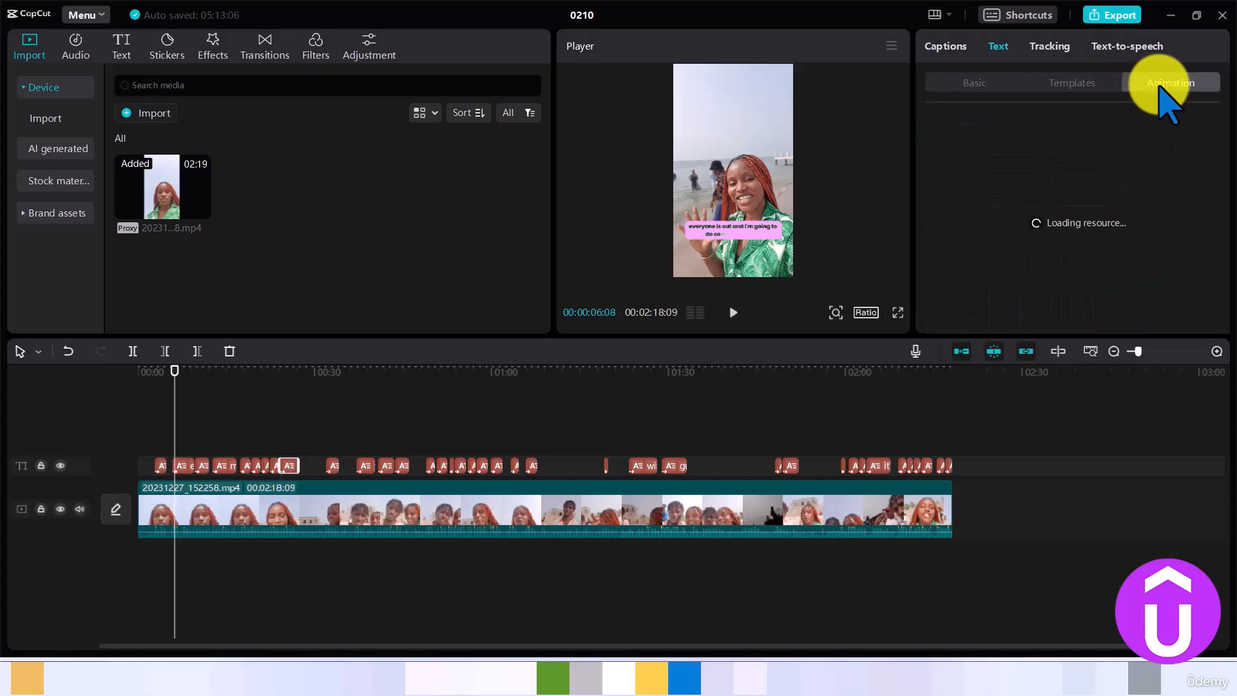